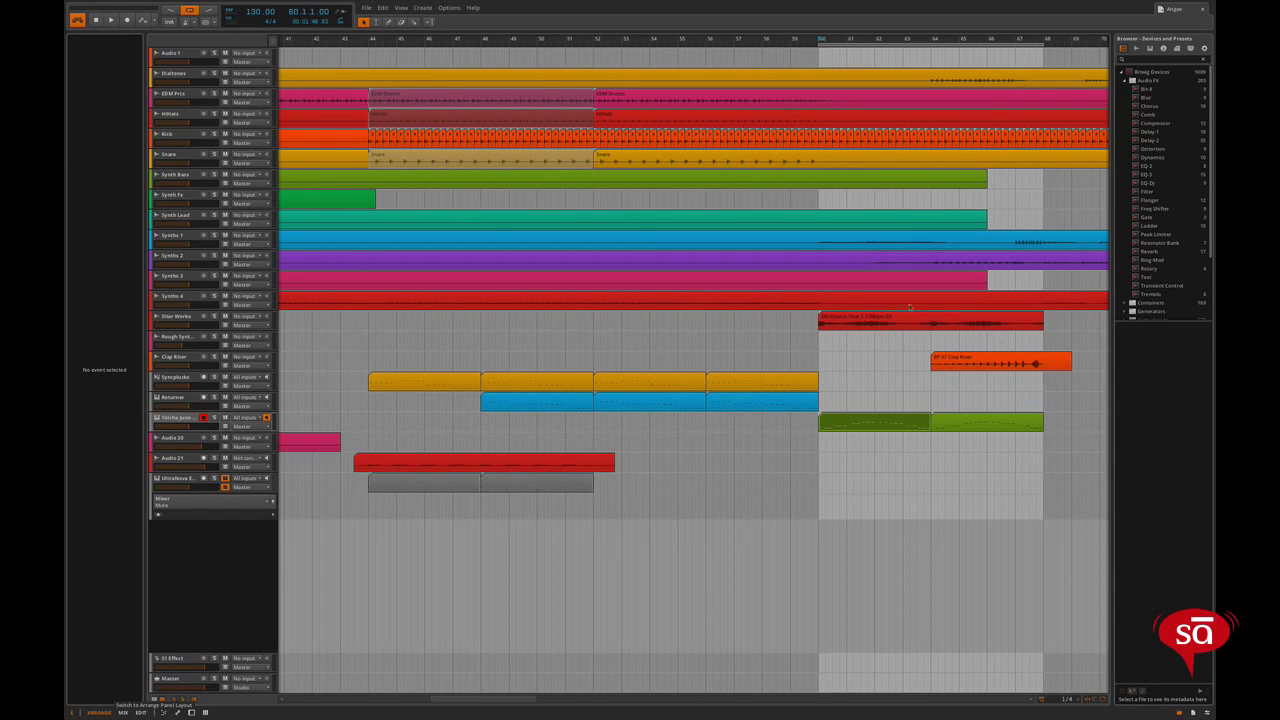
Cycle through the Mix and Edit layouts and return to the Arrange layout.
{"action": "left_click", "coordinate": [123, 712]}
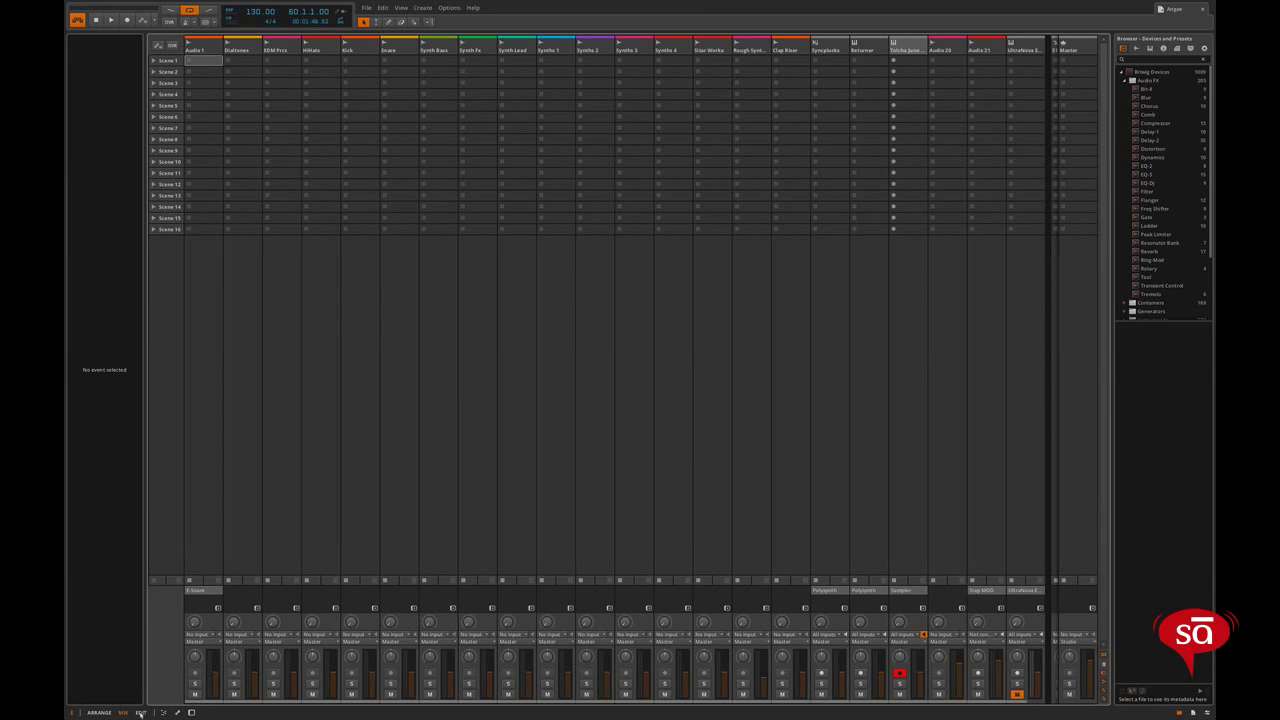
{"action": "left_click", "coordinate": [141, 712]}
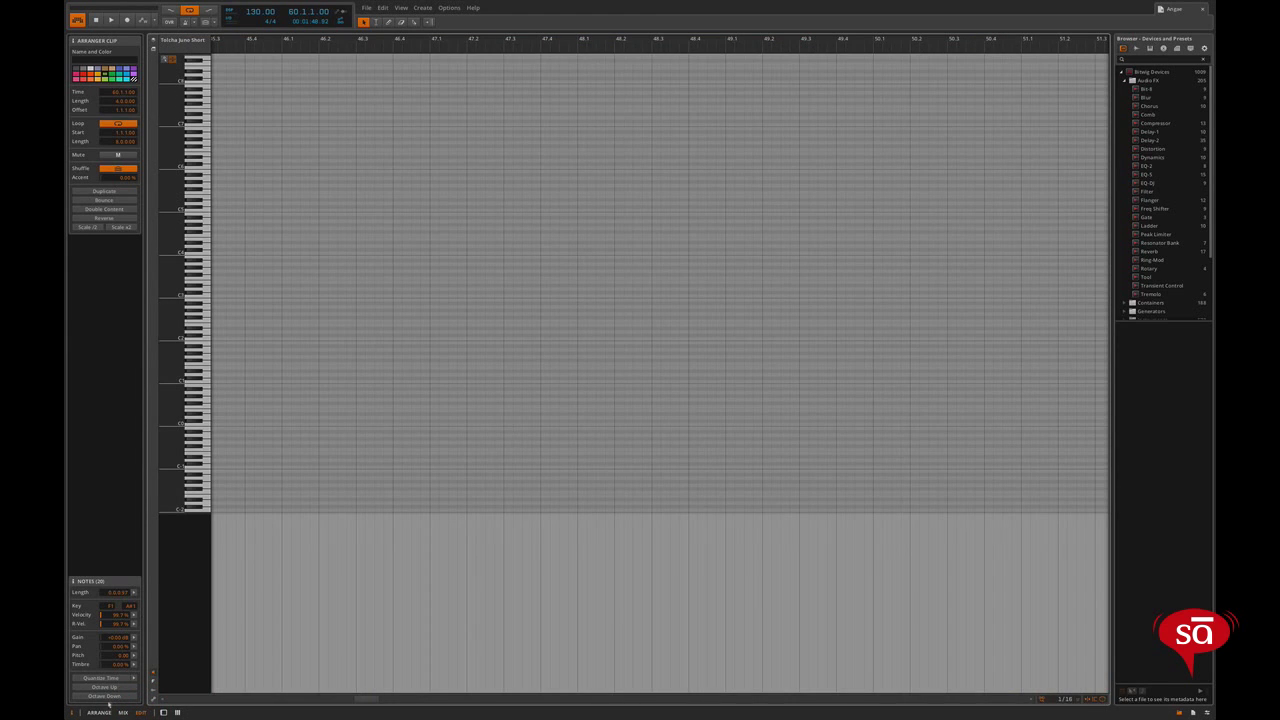
{"action": "left_click", "coordinate": [100, 712]}
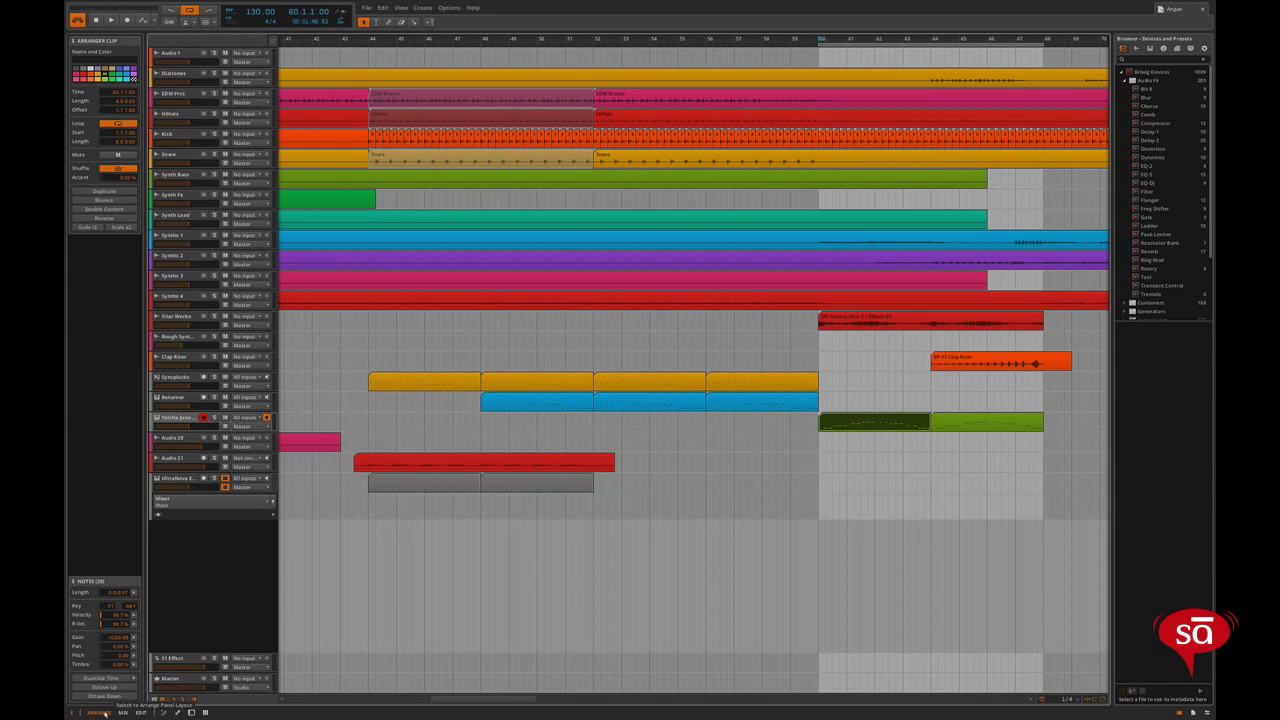
Open the Note Editor below the arrangement and view the Tolcha Juno clip, then the Audio 21 waveform.
{"action": "left_click", "coordinate": [163, 712]}
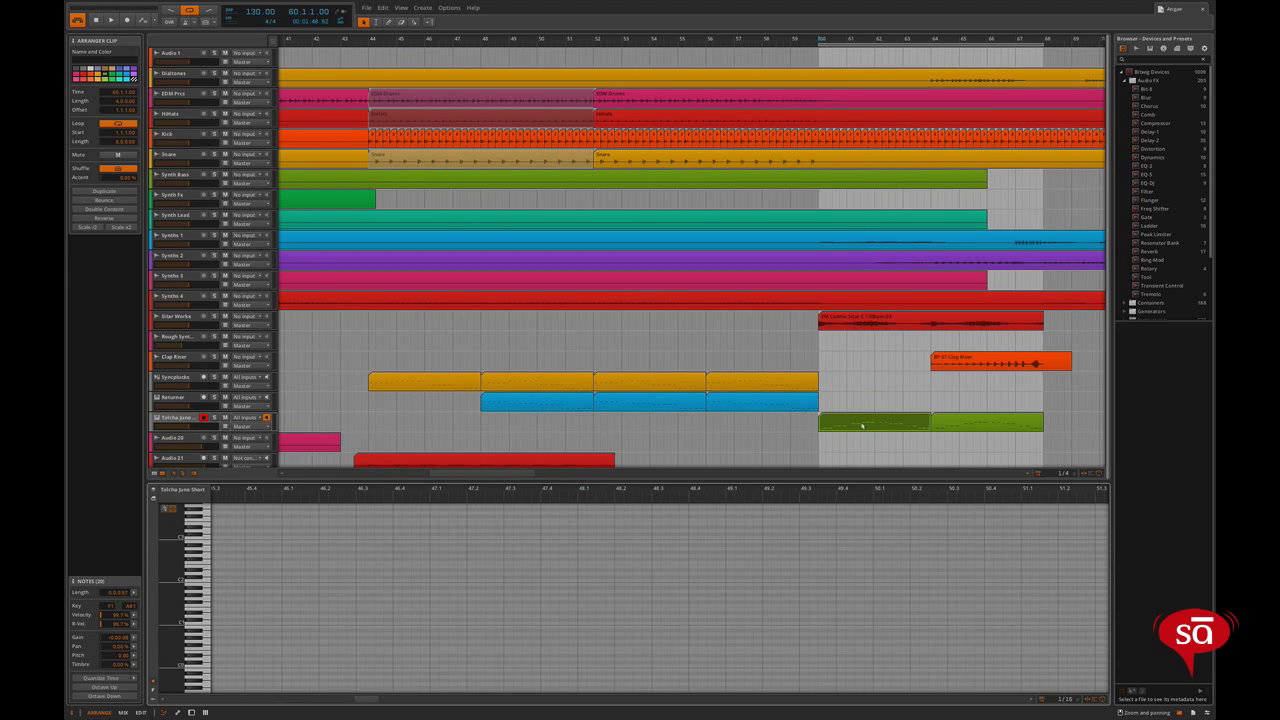
{"action": "left_click", "coordinate": [856, 427]}
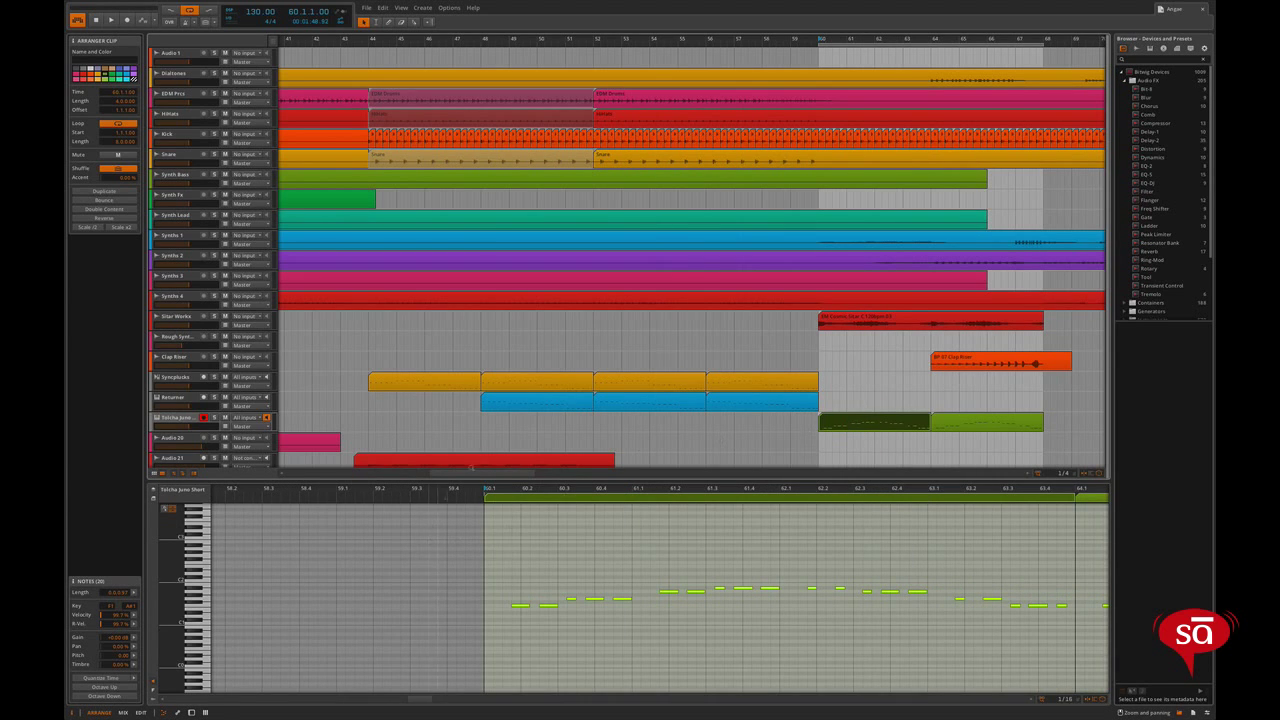
{"action": "left_click", "coordinate": [488, 461]}
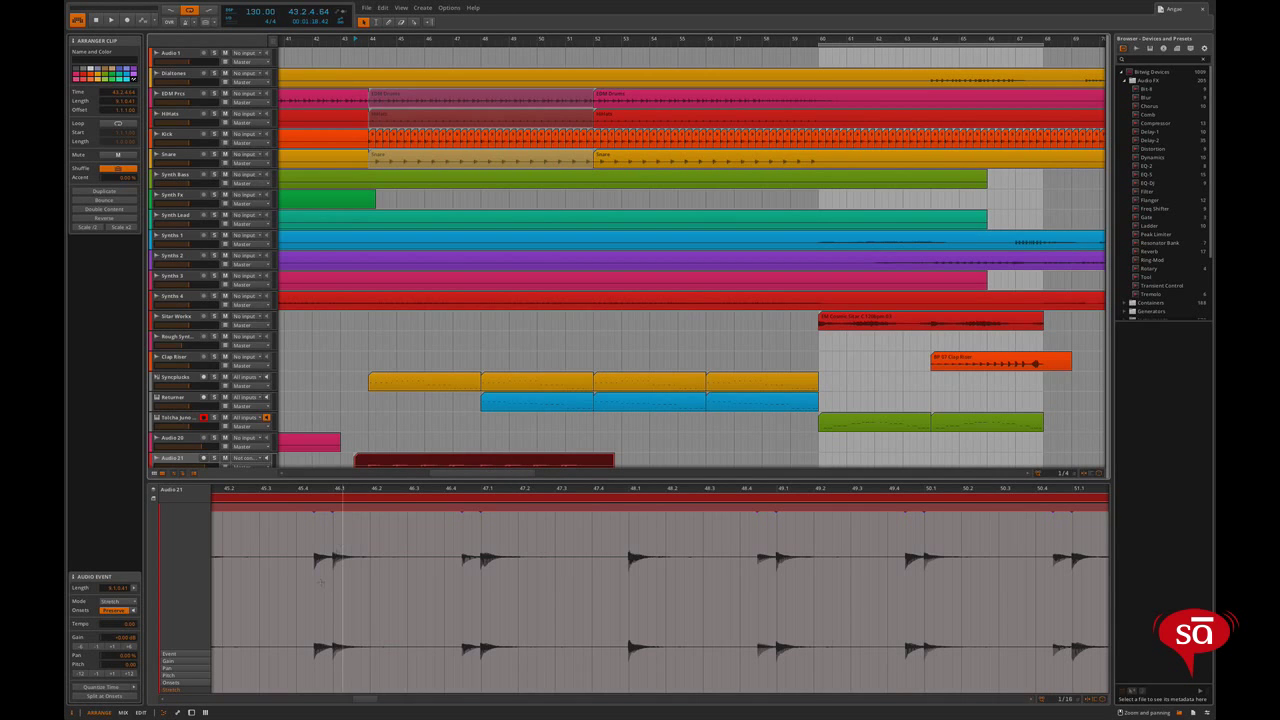
Show the volume automation editor, then the Audio 21 device panel below the arrangement.
{"action": "left_click", "coordinate": [177, 712]}
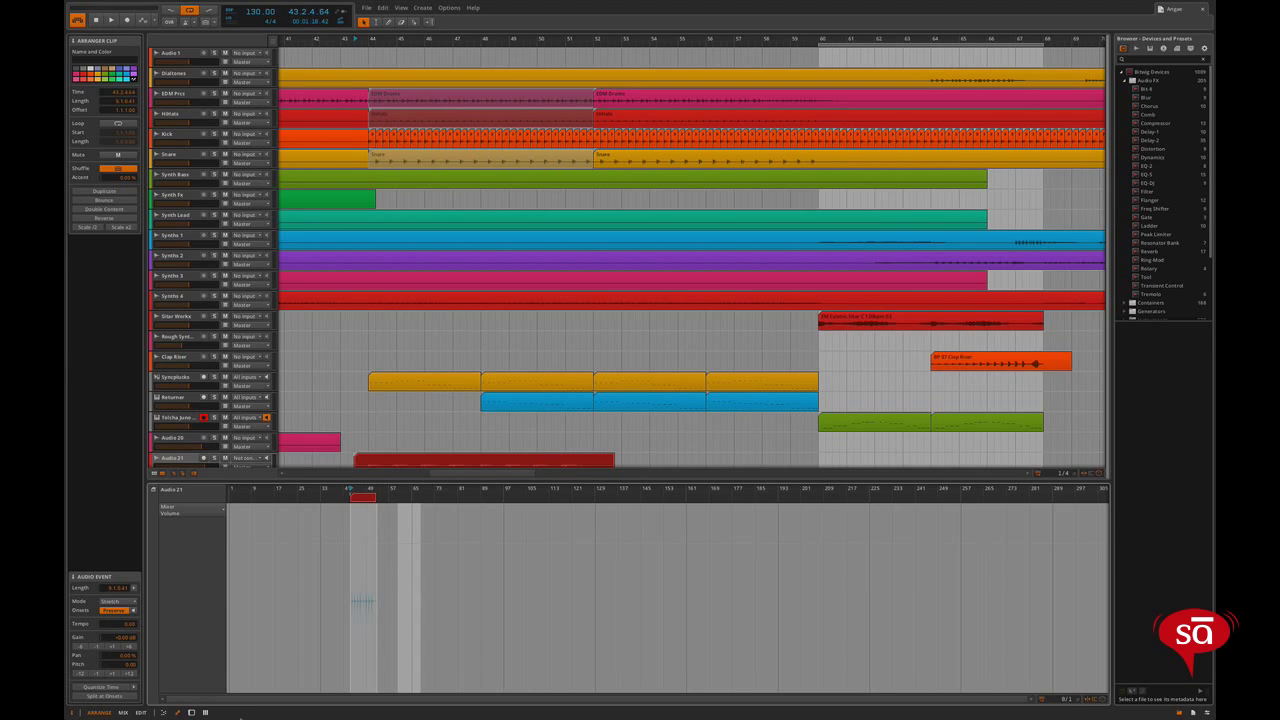
{"action": "left_click", "coordinate": [190, 712]}
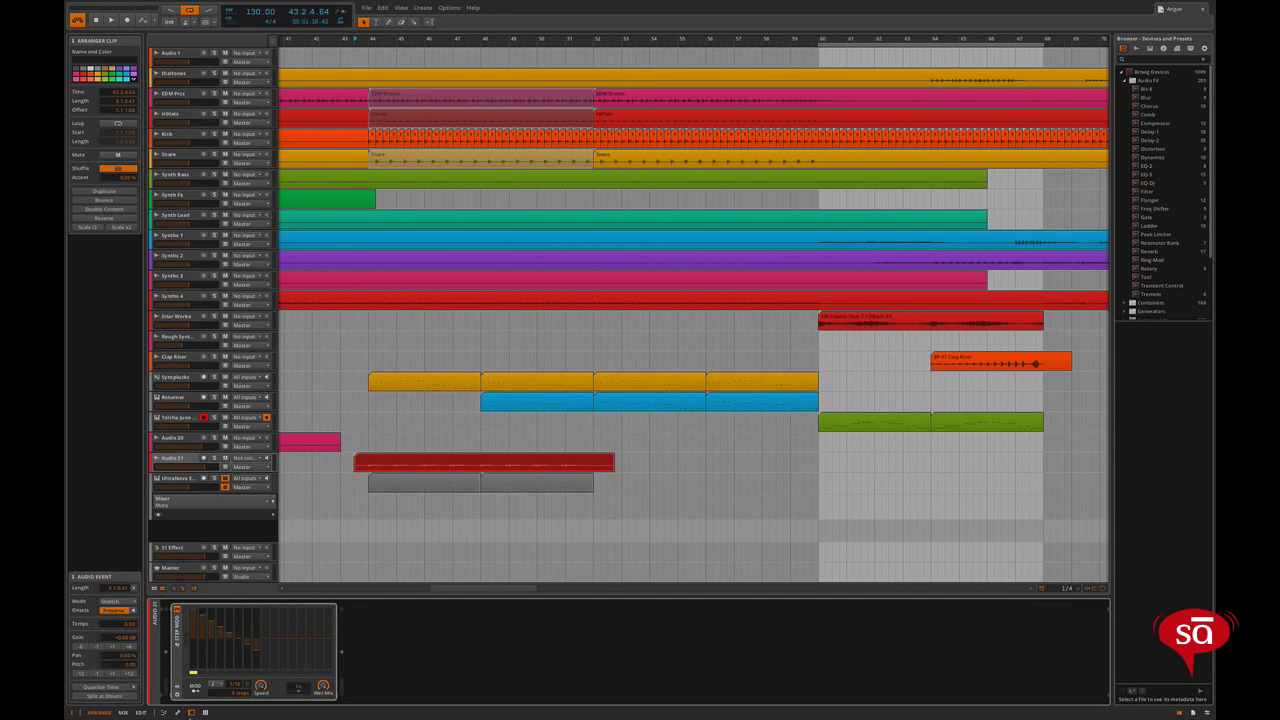
Show the mixer panel below the arrangement.
{"action": "left_click", "coordinate": [205, 712]}
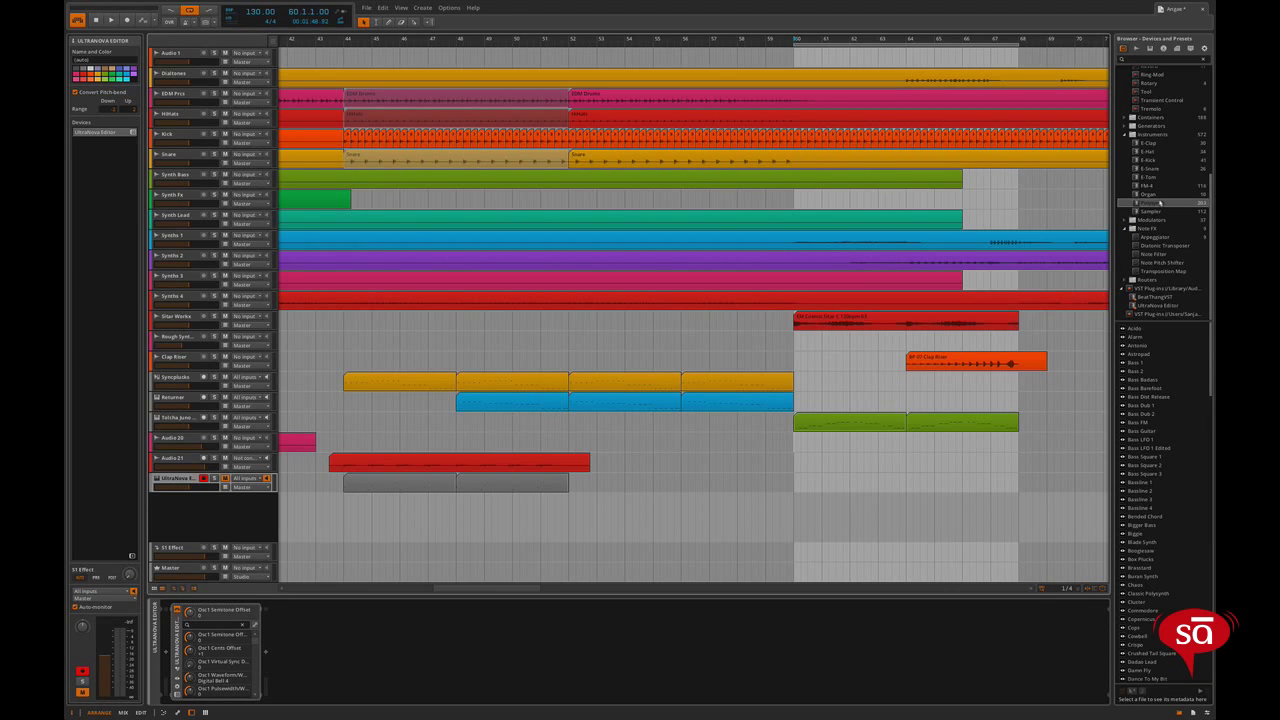
Add a Polysynth track below UltraNova and browse the Astropad, Bass 1 and Bass Bodies presets.
{"action": "left_click_drag", "start_coordinate": [1141, 203], "coordinate": [240, 510]}
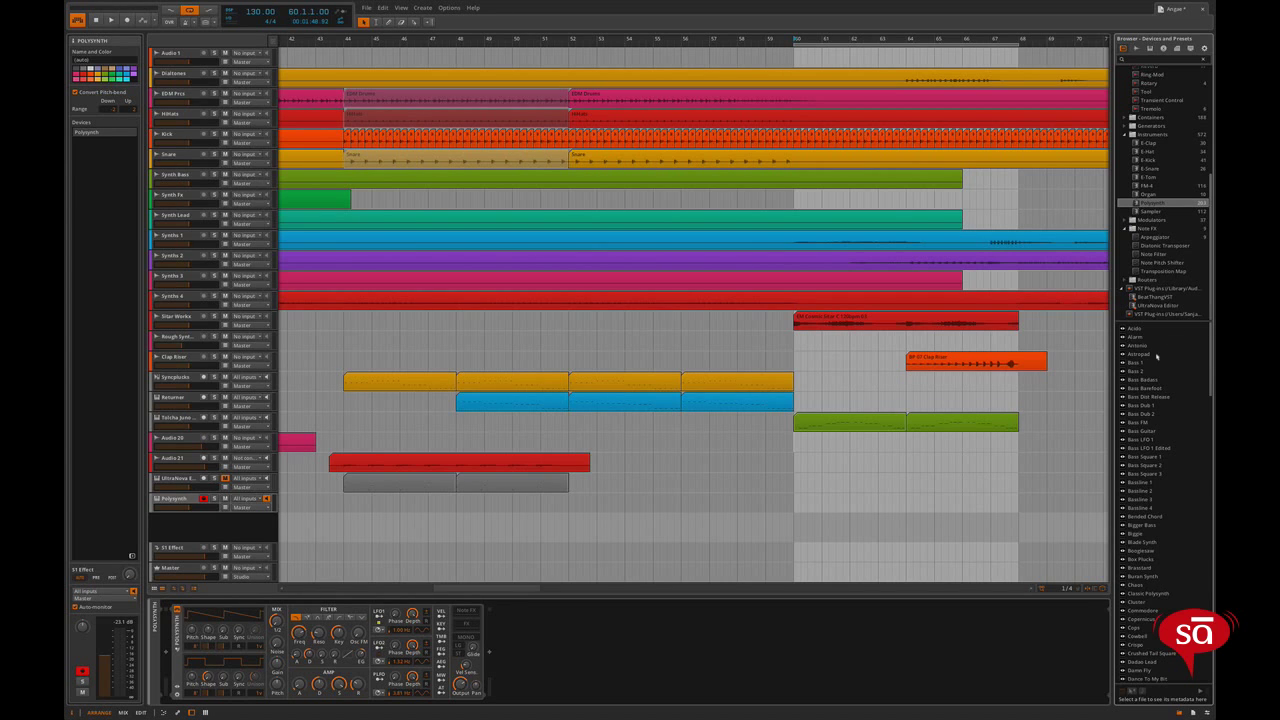
{"action": "left_click", "coordinate": [1157, 355]}
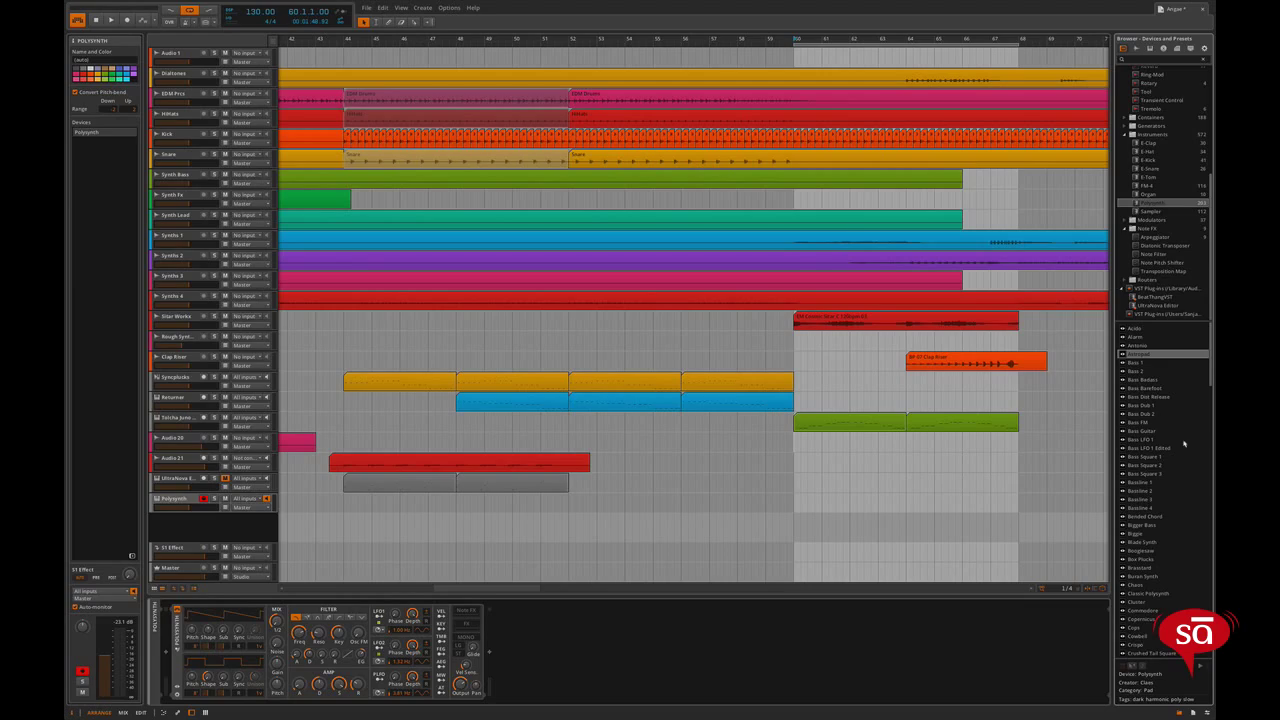
{"action": "left_click", "coordinate": [1154, 364]}
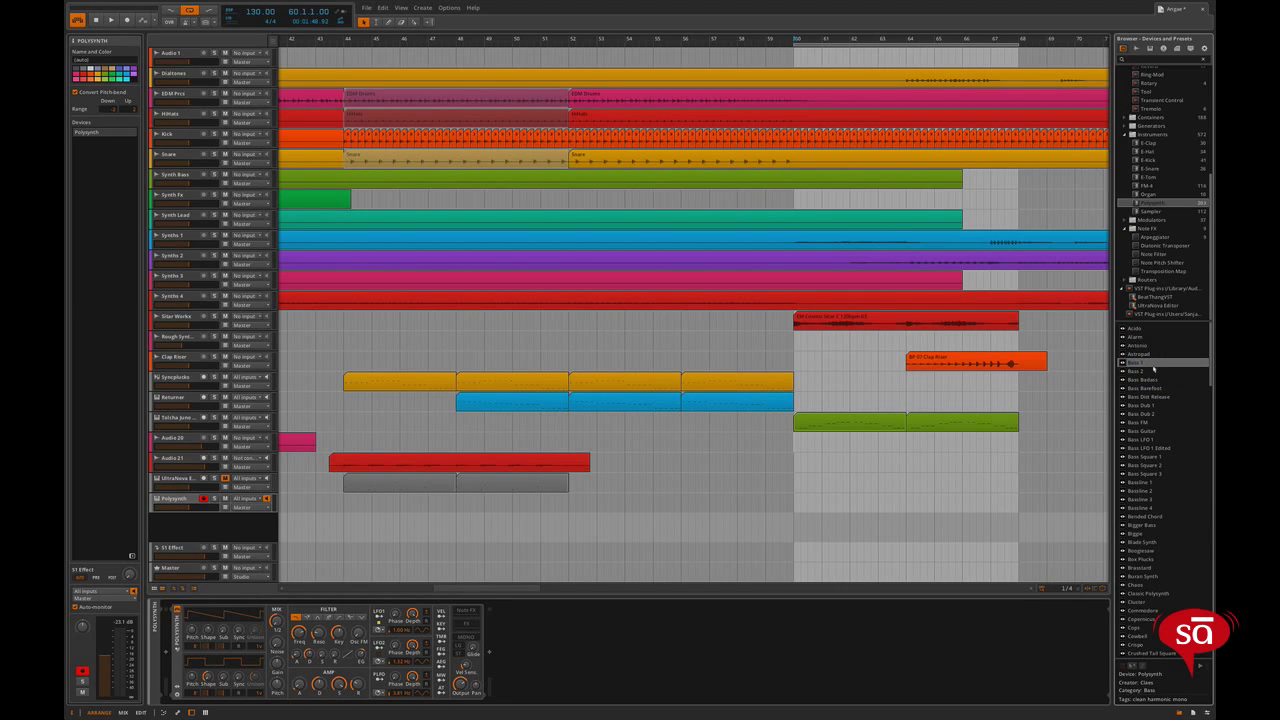
{"action": "left_click", "coordinate": [1147, 380]}
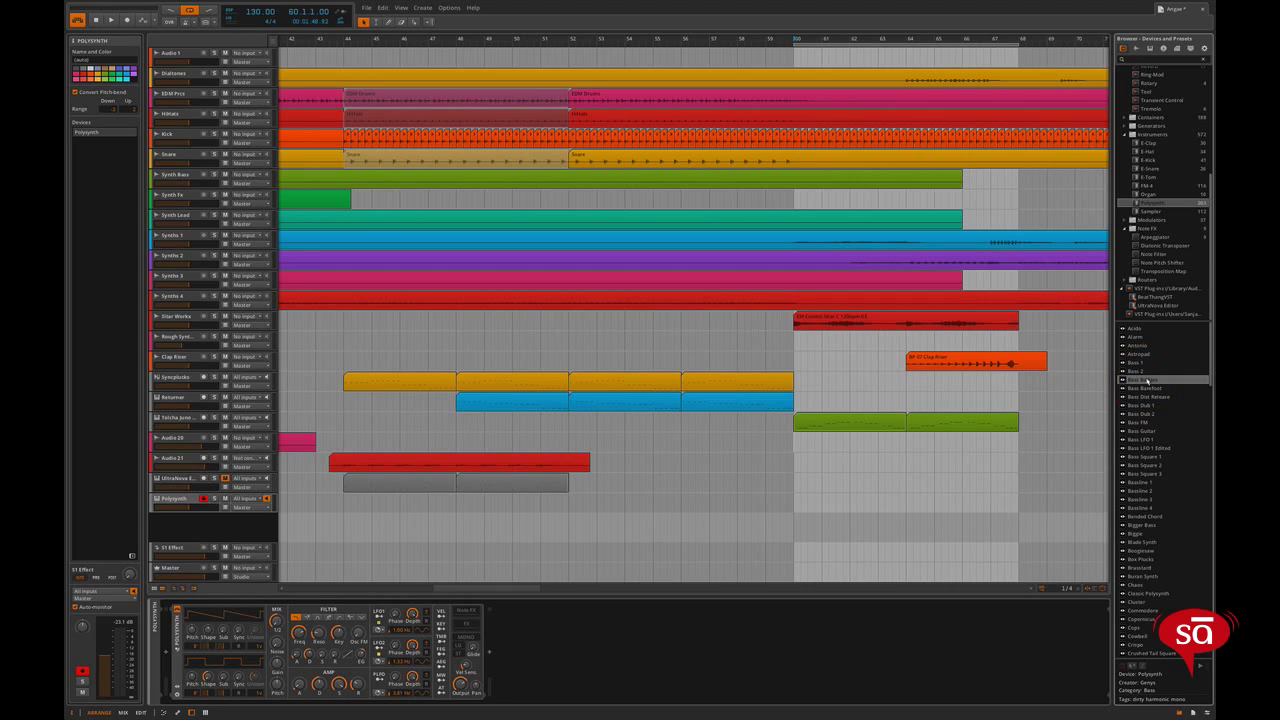
Try Bass Bodies, Bass Barefoot and Bass Dub 1 on the track, settling on Bass LFO 1.
{"action": "double_click", "coordinate": [1147, 380]}
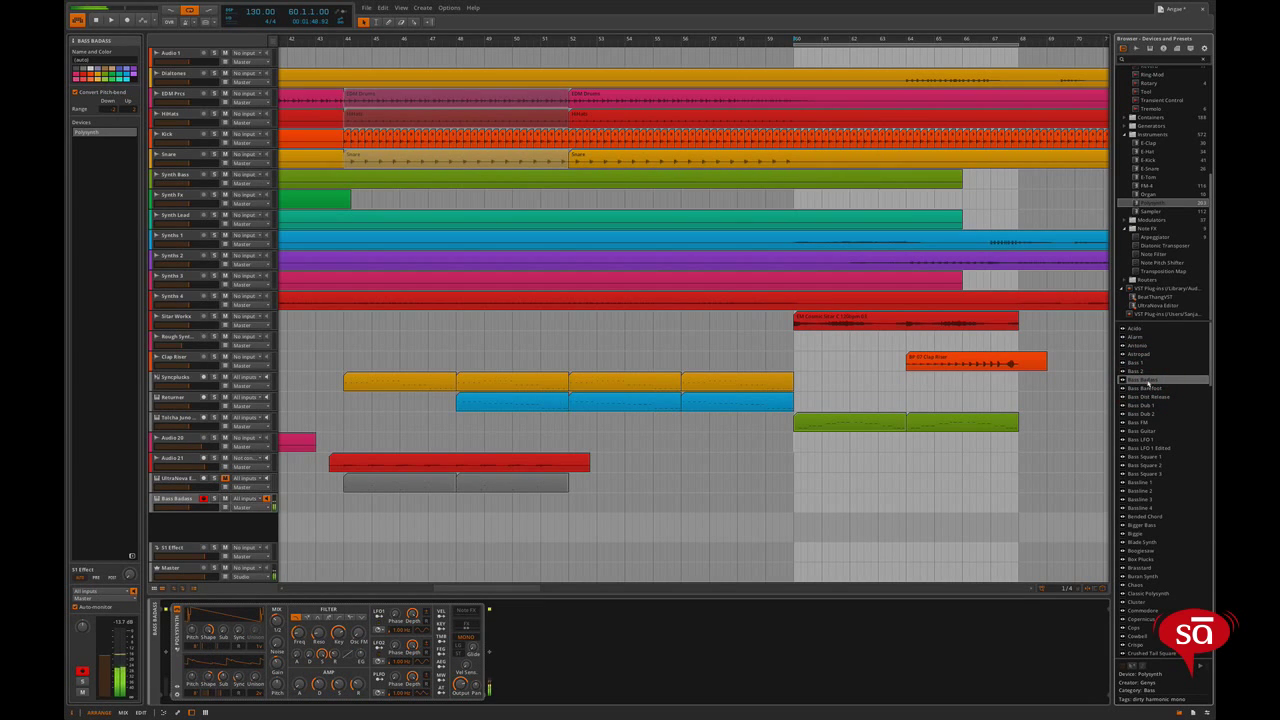
{"action": "double_click", "coordinate": [1145, 388]}
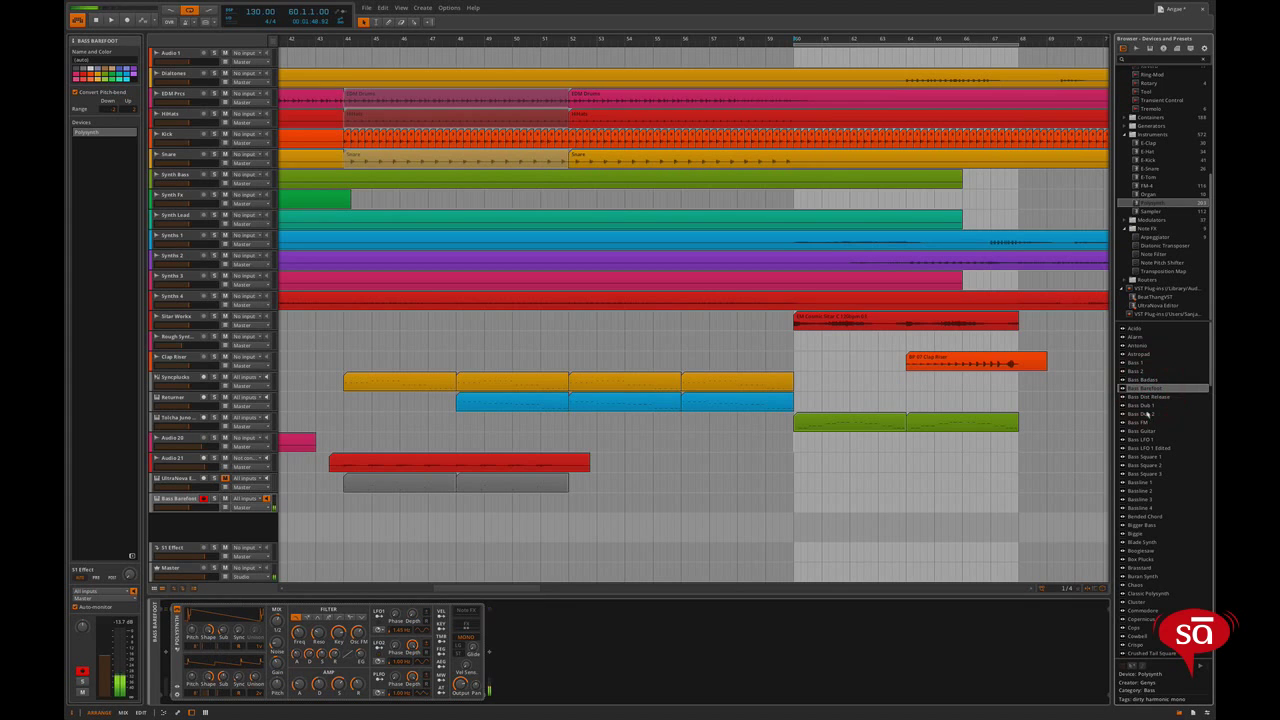
{"action": "left_click", "coordinate": [1145, 405]}
{"action": "double_click", "coordinate": [1145, 405]}
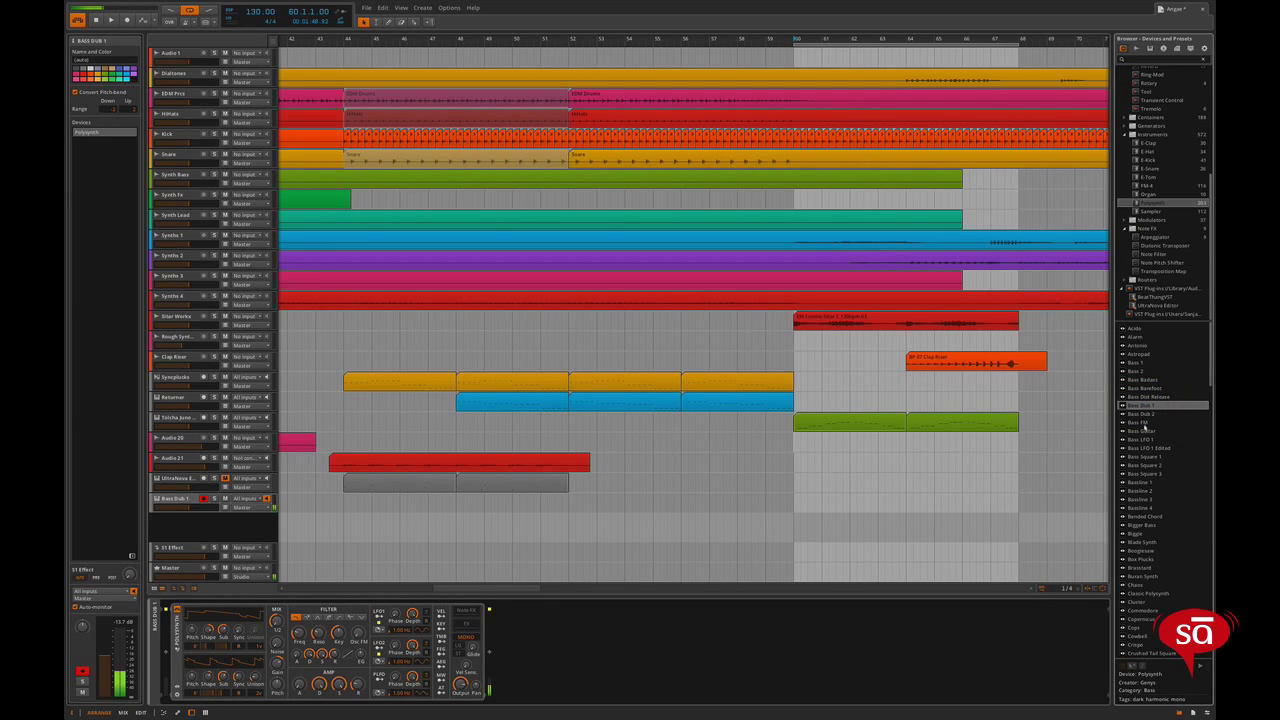
{"action": "left_click", "coordinate": [1144, 431]}
{"action": "double_click", "coordinate": [1147, 440]}
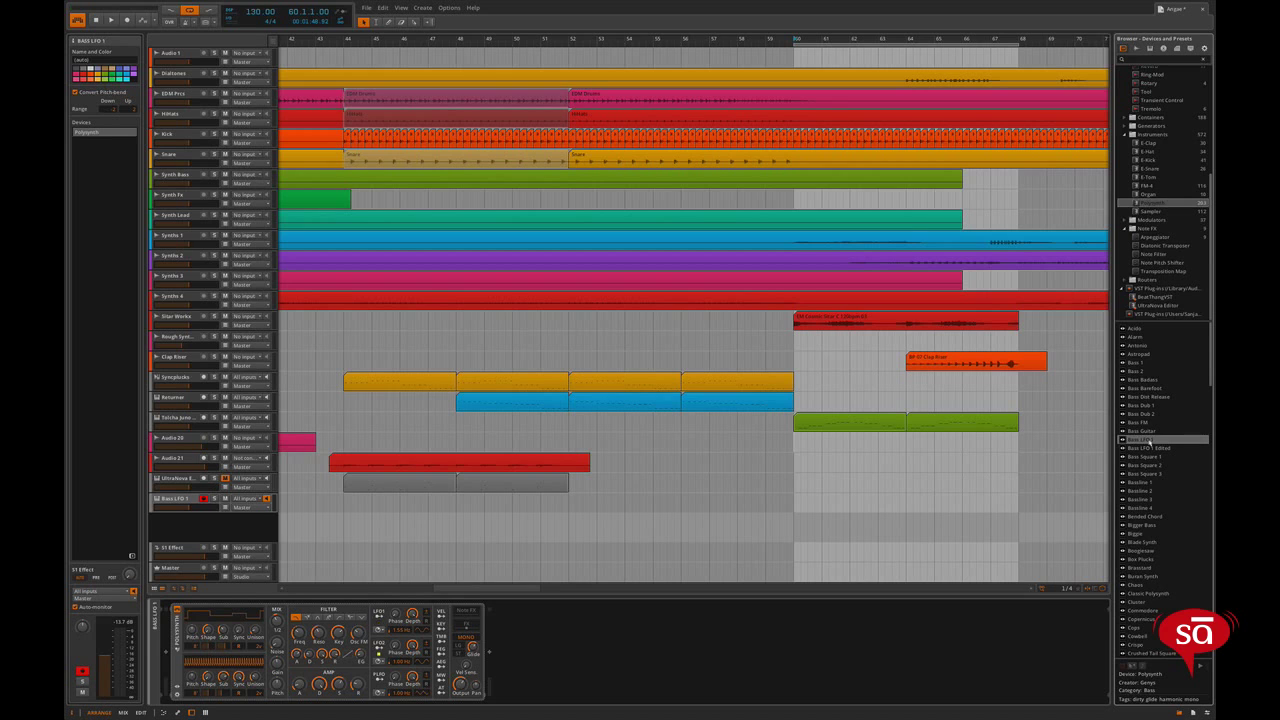
Add a Reverb after the Polysynth and lower its mix to 23 %.
{"action": "scroll", "coordinate": [1125, 287], "scroll_direction": "up", "scroll_amount": 5}
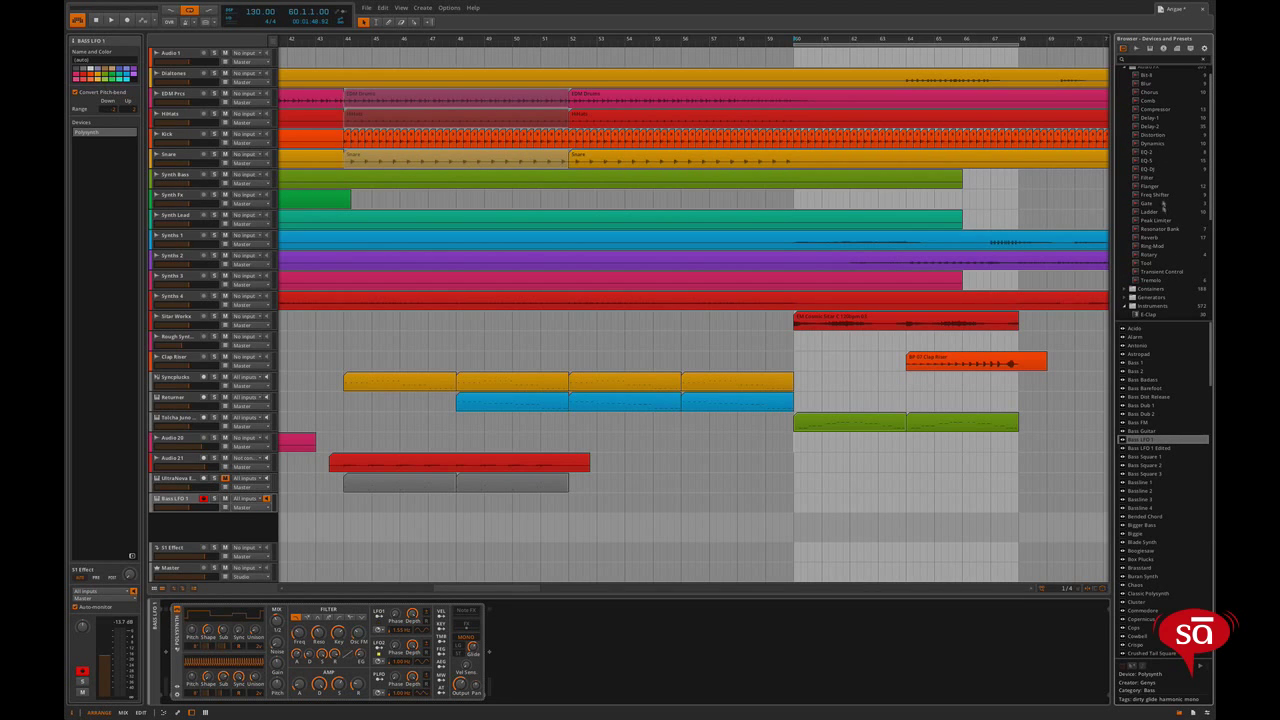
{"action": "left_click", "coordinate": [1150, 238]}
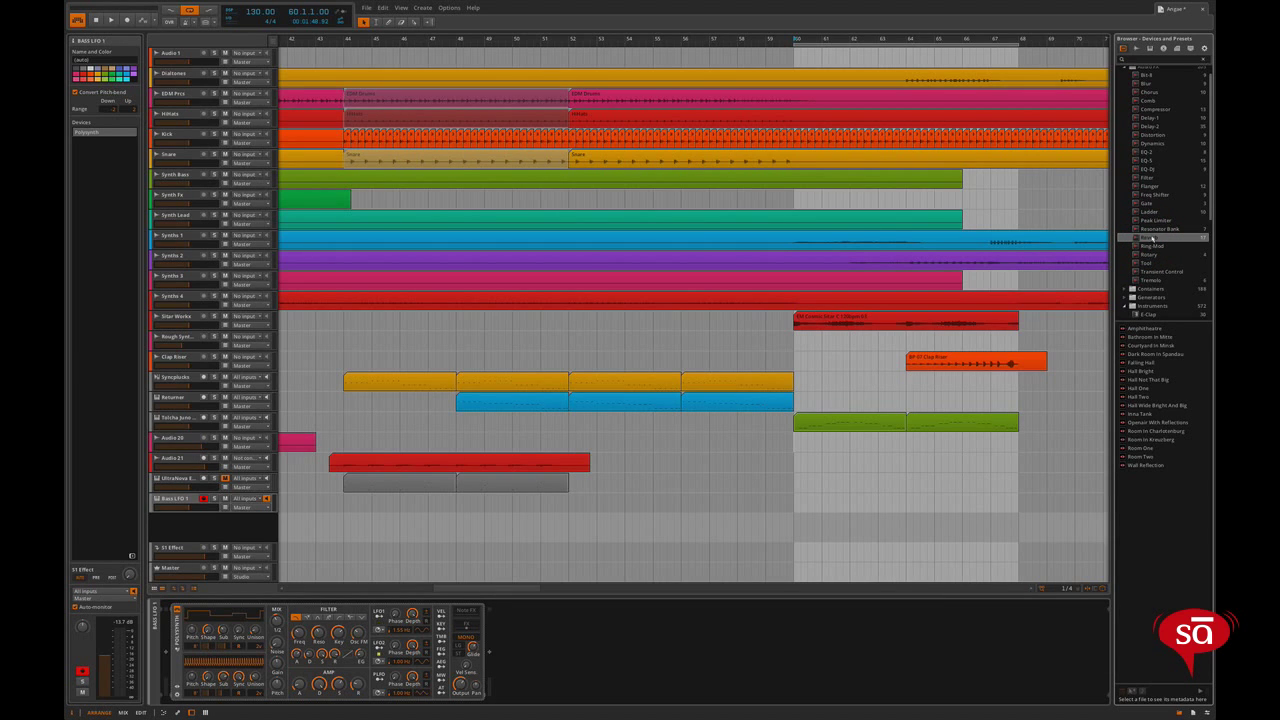
{"action": "left_click_drag", "start_coordinate": [1130, 255], "coordinate": [596, 645]}
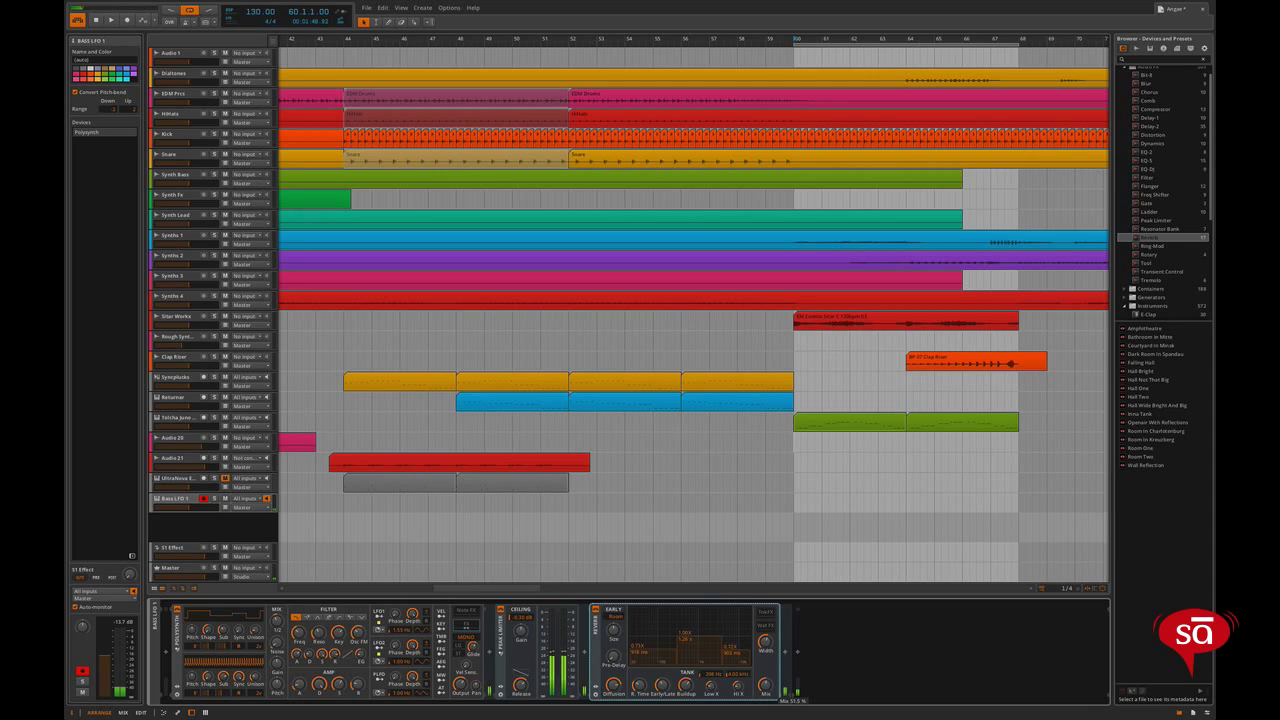
{"action": "left_click_drag", "start_coordinate": [765, 688], "coordinate": [765, 700]}
{"action": "left_click_drag", "start_coordinate": [765, 688], "coordinate": [765, 708]}
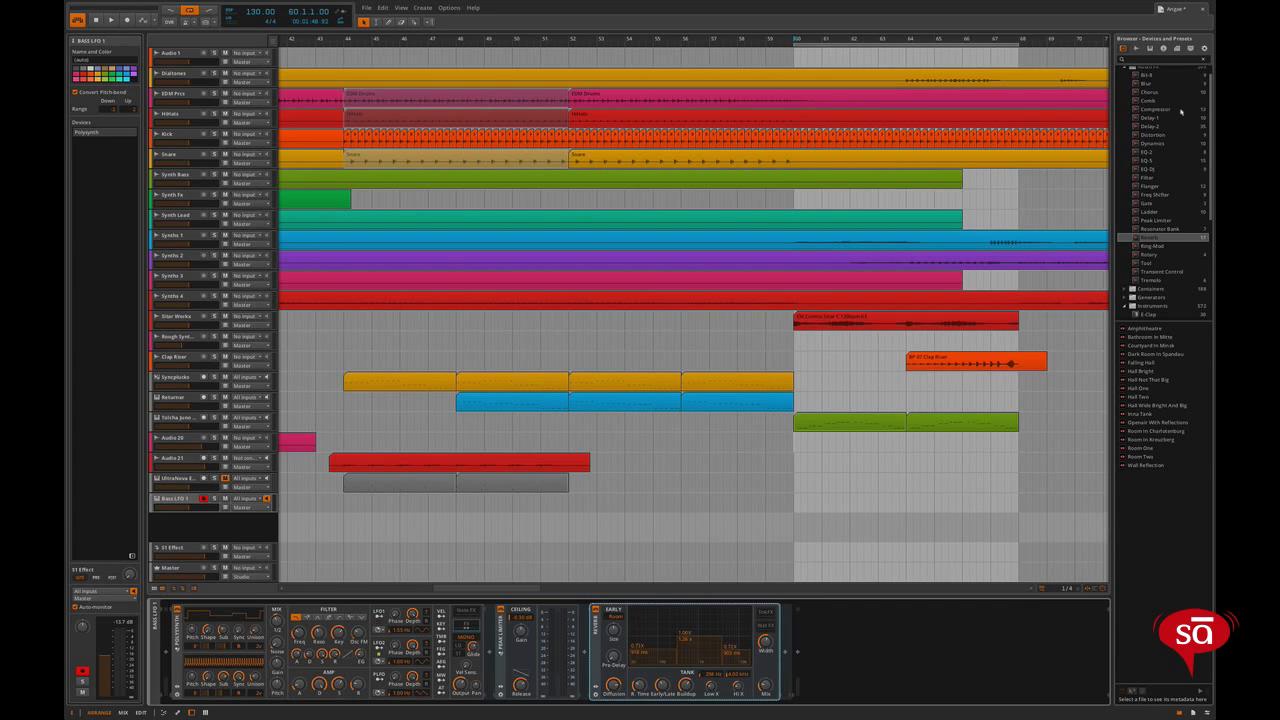
Add Delay-1 at the end of the bass chain and set its mix to 22.5 %.
{"action": "scroll", "coordinate": [1181, 112], "scroll_direction": "up", "scroll_amount": 1}
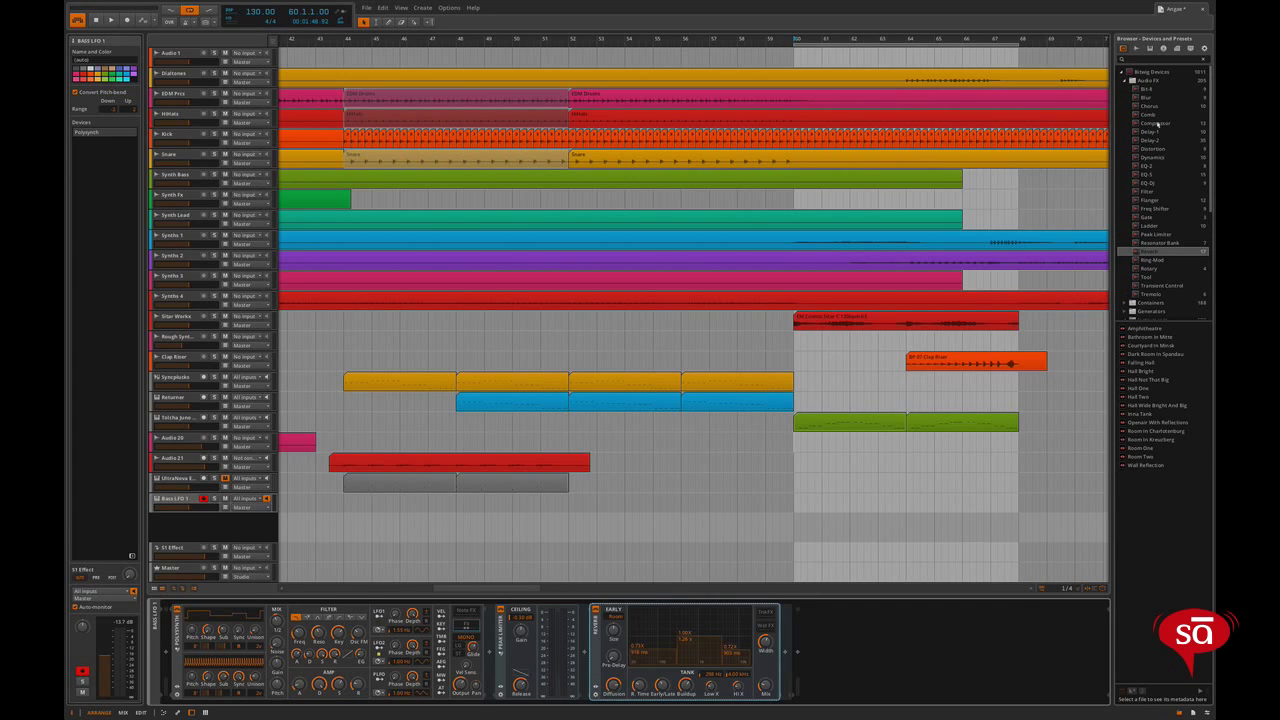
{"action": "left_click", "coordinate": [1150, 131]}
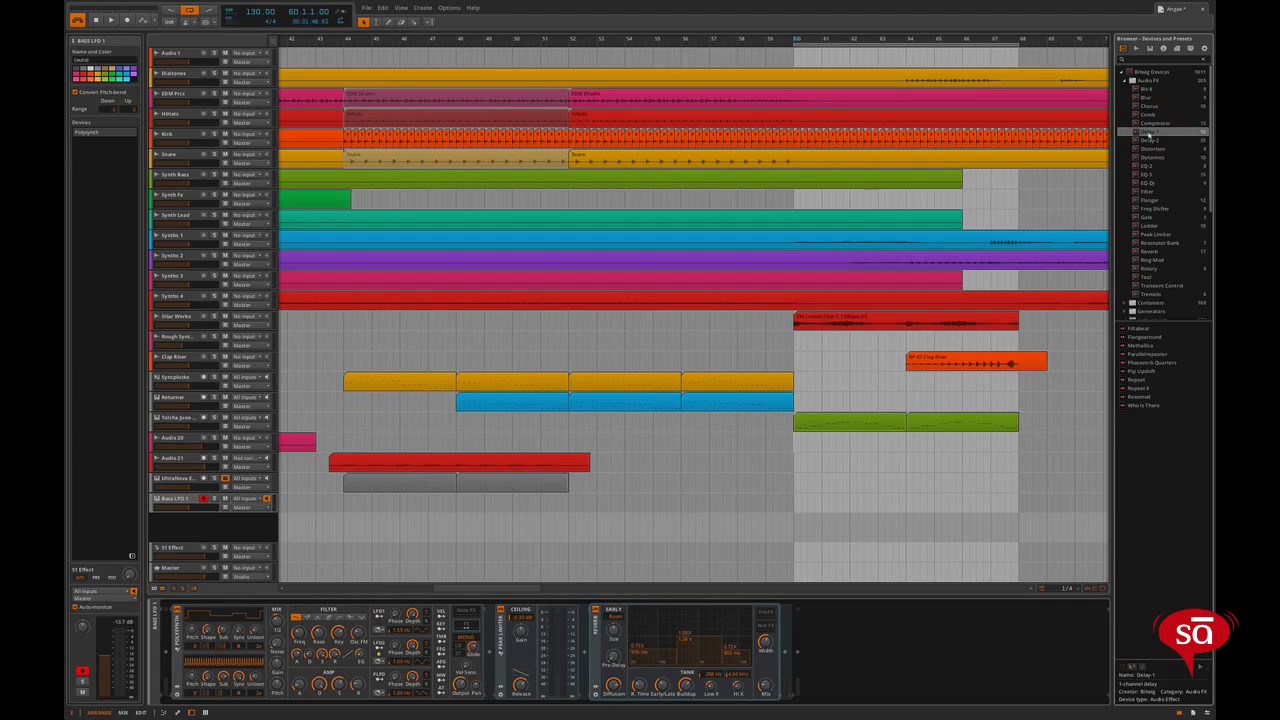
{"action": "left_click_drag", "start_coordinate": [1152, 131], "coordinate": [457, 628]}
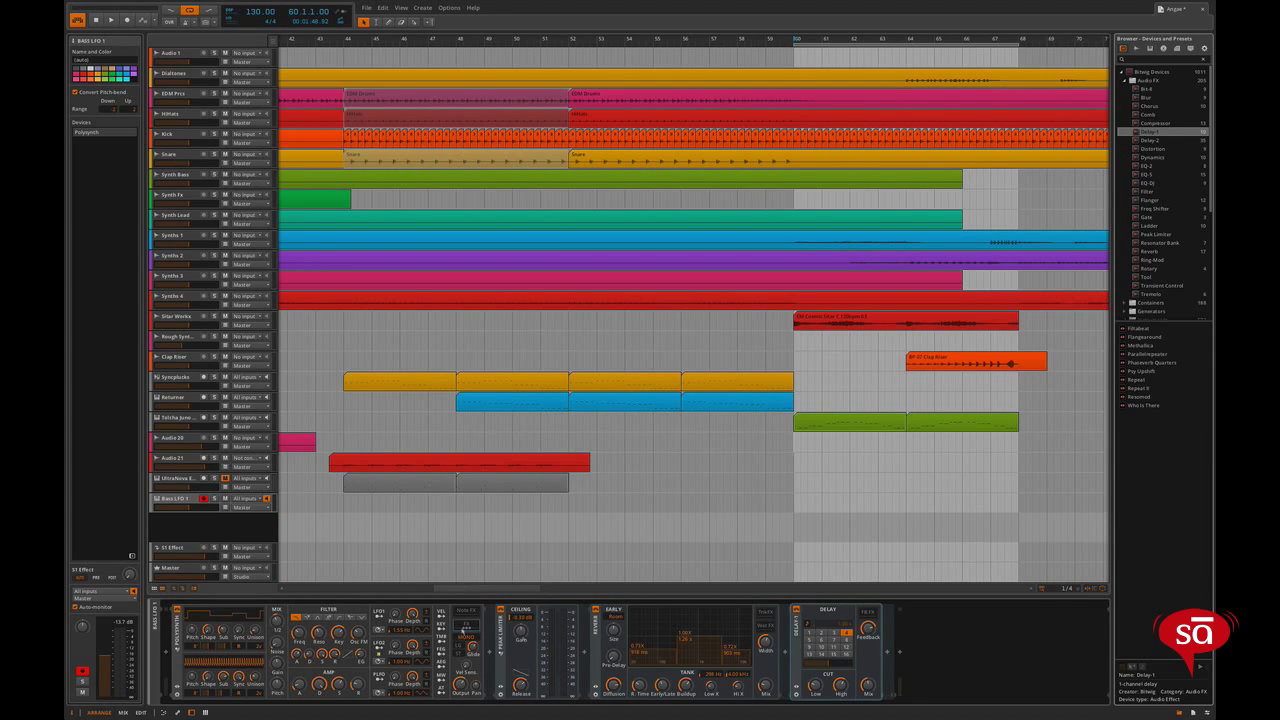
{"action": "left_click", "coordinate": [867, 685]}
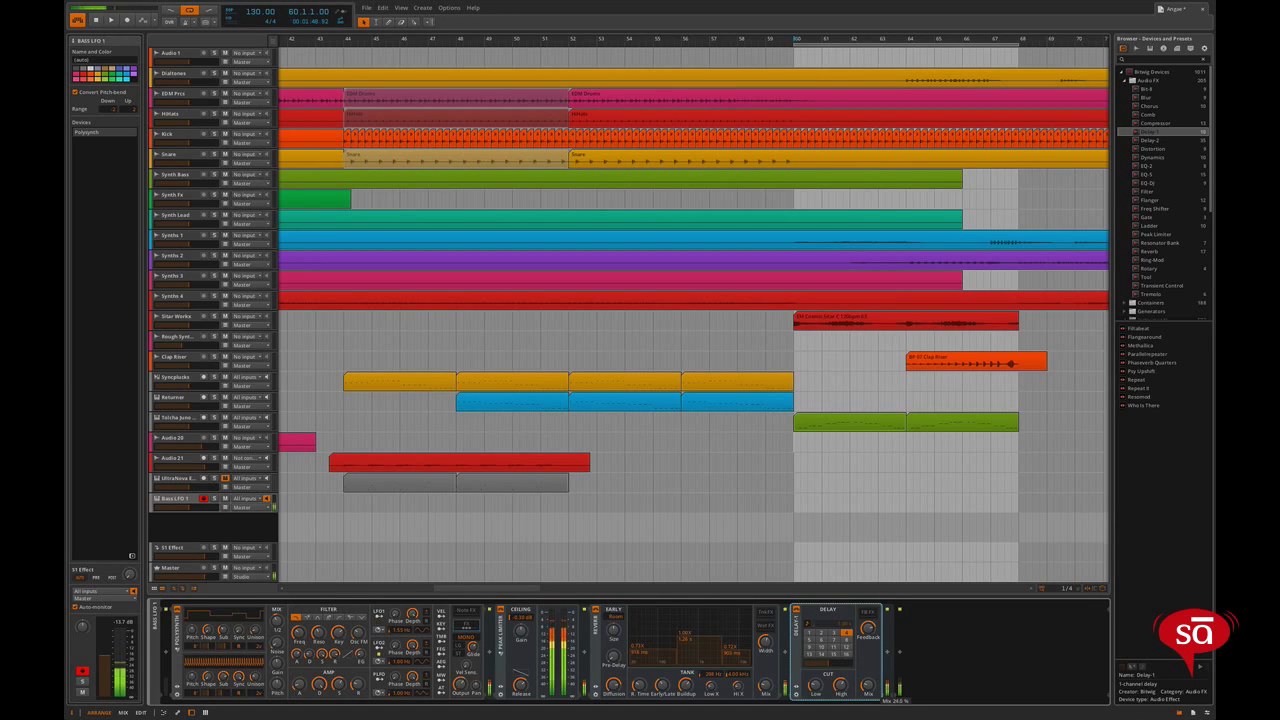
{"action": "left_click_drag", "start_coordinate": [867, 685], "coordinate": [867, 702]}
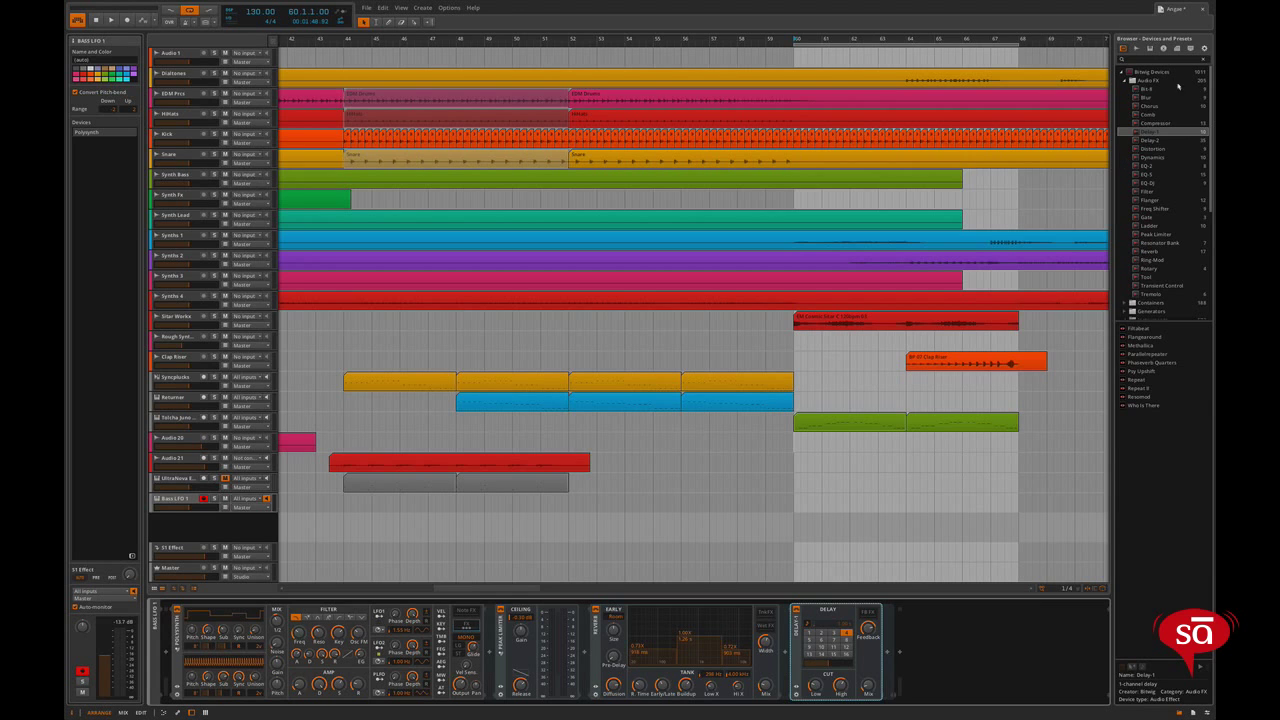
{"action": "left_click", "coordinate": [1165, 89]}
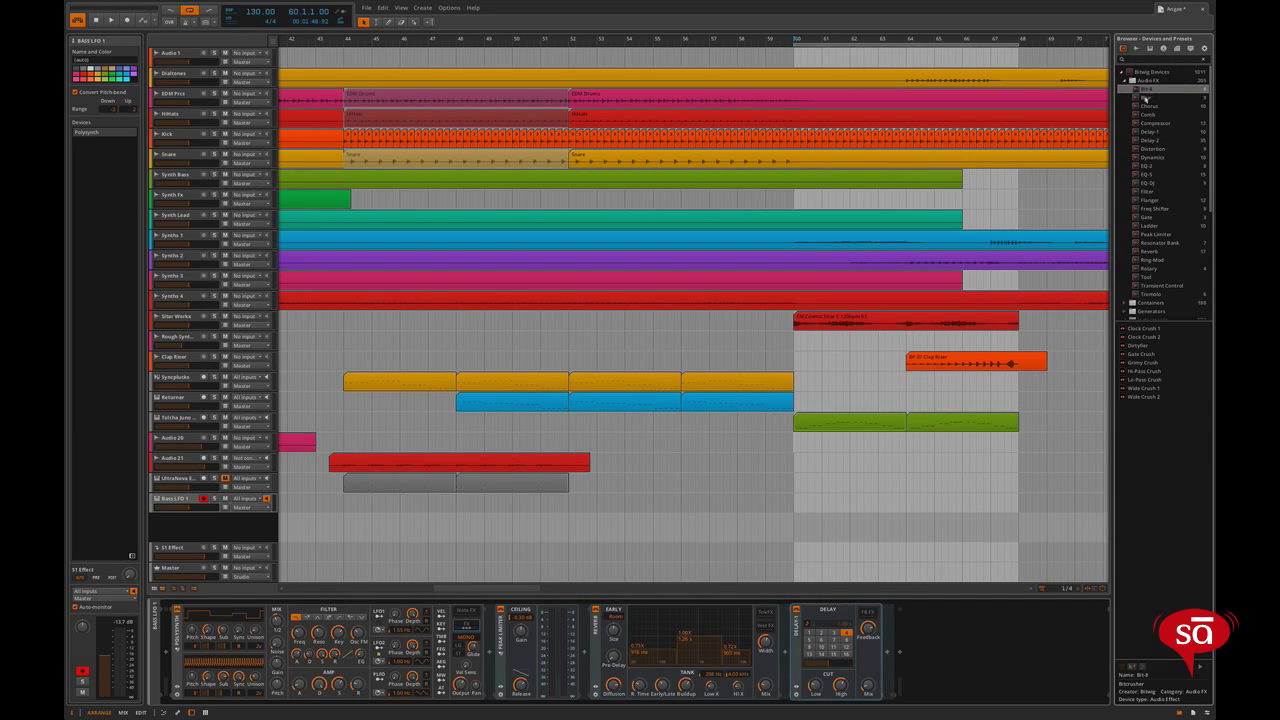
Insert the Bit-8 bitcrusher at the end of the chain, after Delay-1.
{"action": "scroll", "coordinate": [1148, 89], "scroll_direction": "down", "scroll_amount": 1}
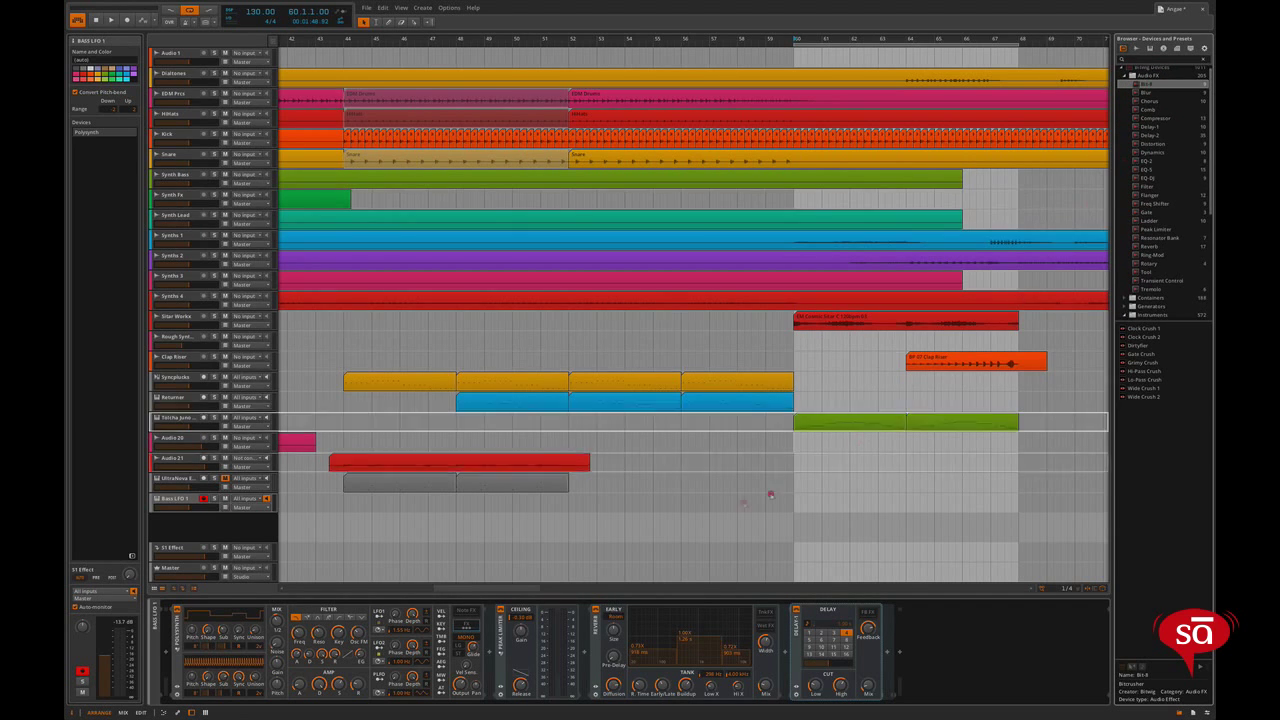
{"action": "key", "text": "Return"}
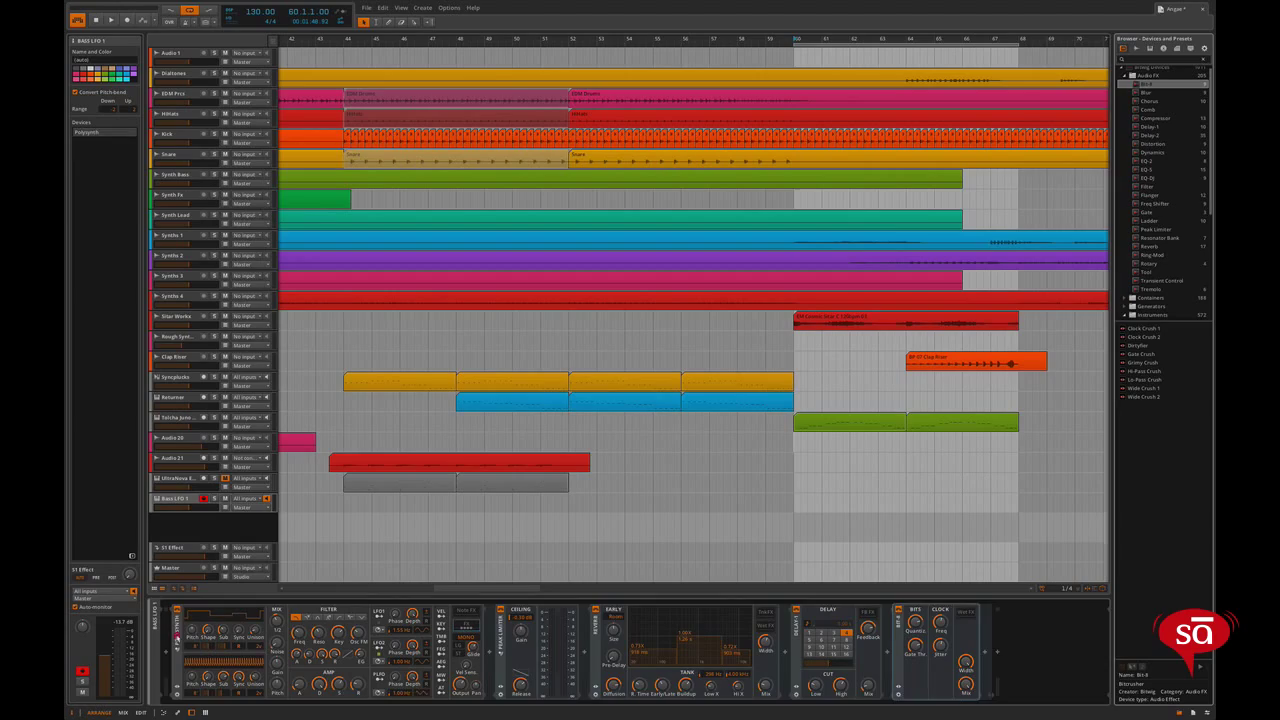
Start saving the bass chain as a Bass preset tagged hard and dark, editing its name.
{"action": "left_click", "coordinate": [177, 638]}
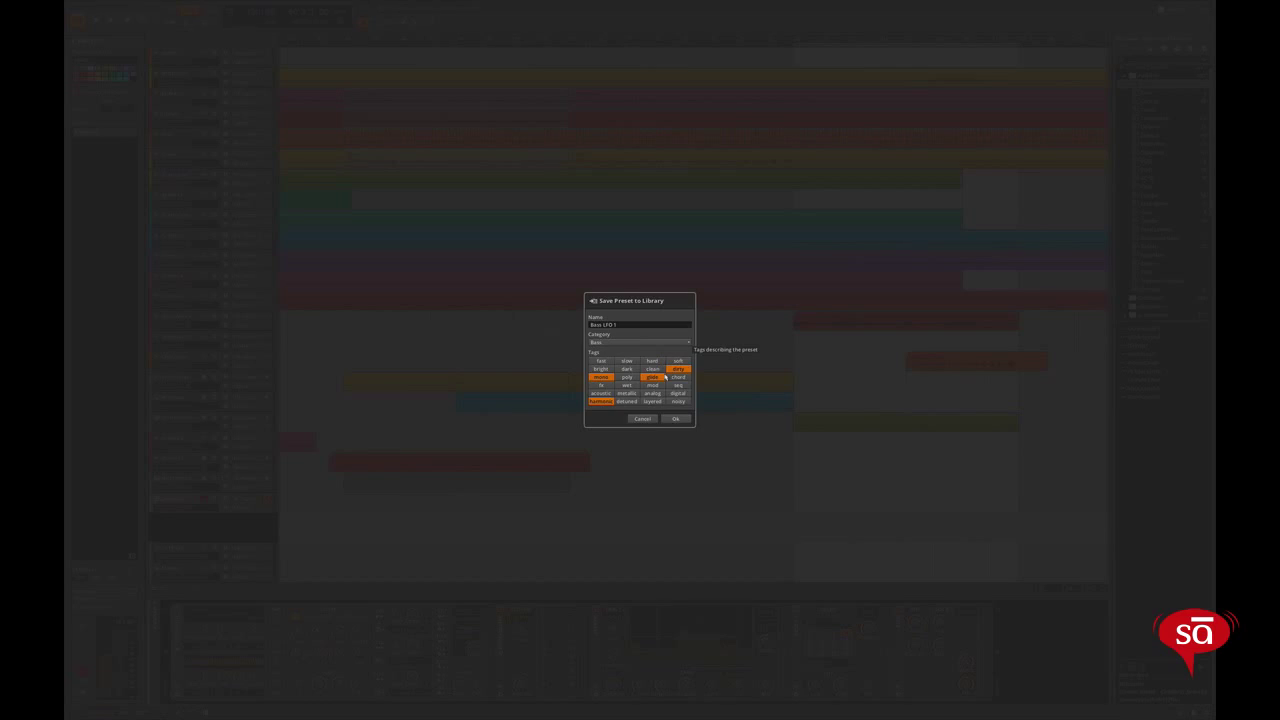
{"action": "left_click", "coordinate": [656, 362]}
{"action": "left_click", "coordinate": [627, 368]}
{"action": "left_click", "coordinate": [630, 323]}
Cancel the preset save and insert an Arpeggiator right after Polysynth in the bass chain.
{"action": "left_click", "coordinate": [642, 417]}
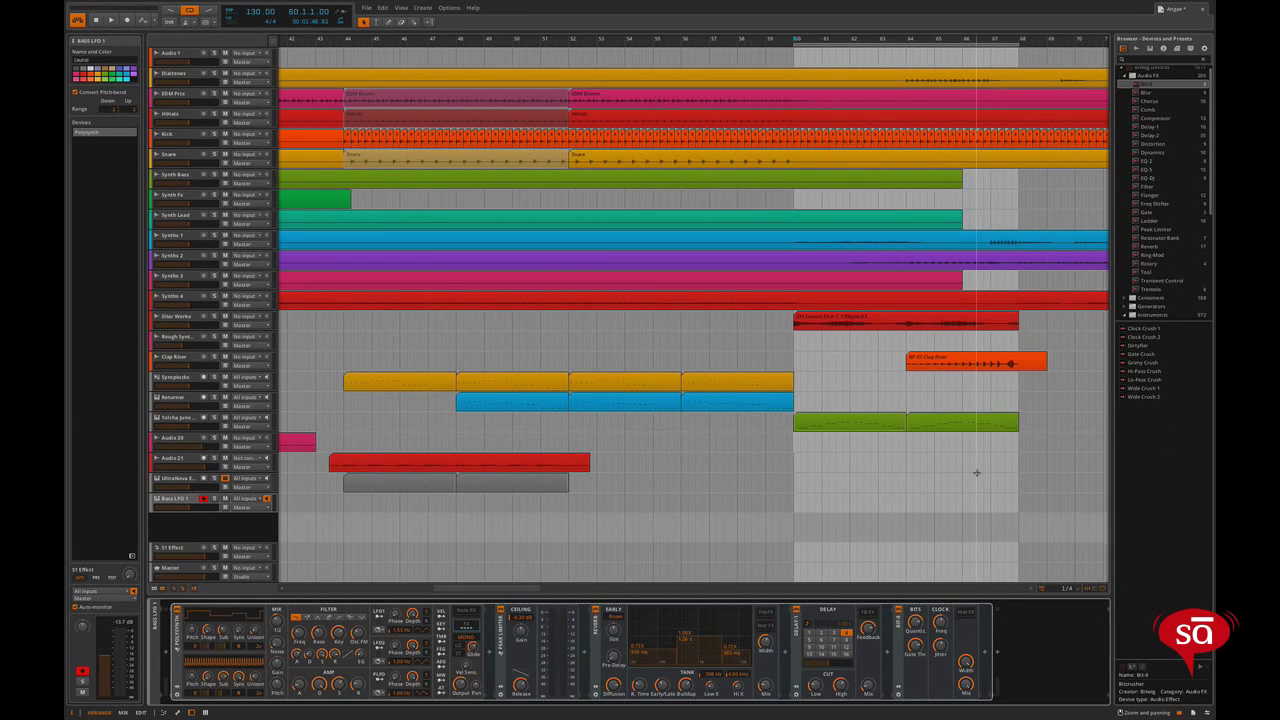
{"action": "scroll", "coordinate": [1171, 184], "scroll_direction": "down", "scroll_amount": 5}
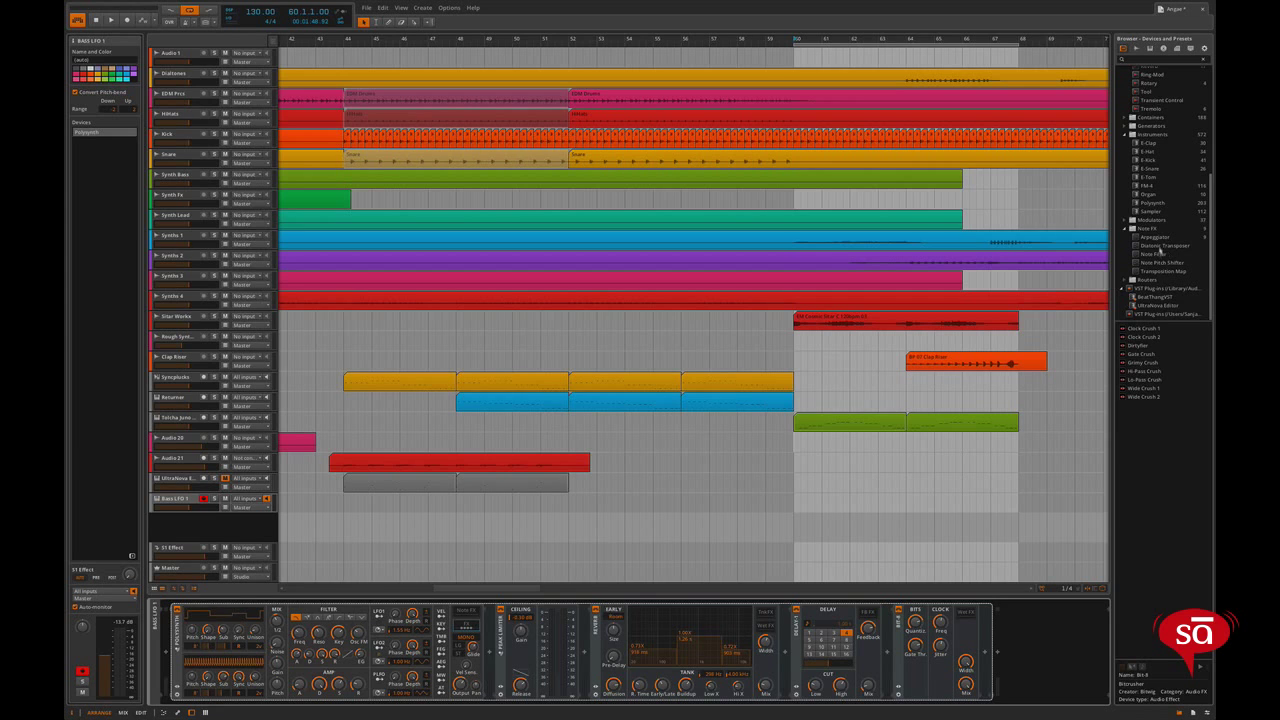
{"action": "left_click", "coordinate": [1150, 237]}
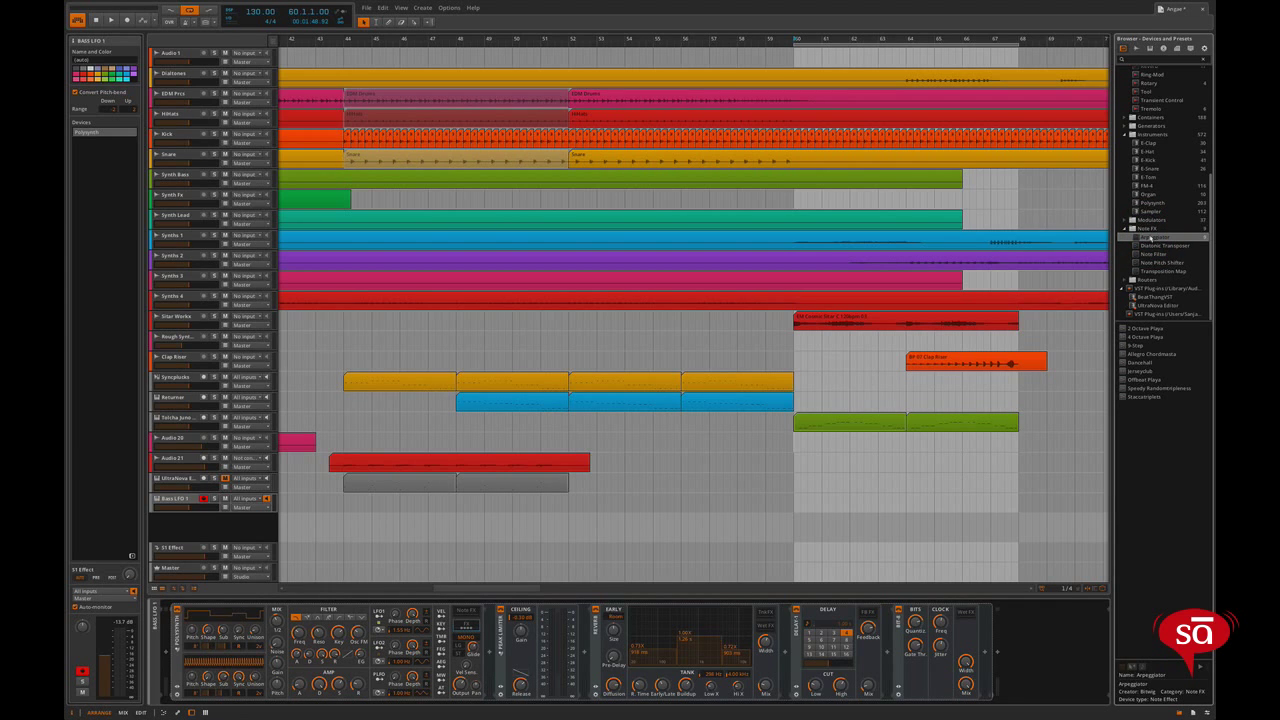
{"action": "left_click_drag", "start_coordinate": [1158, 238], "coordinate": [470, 612]}
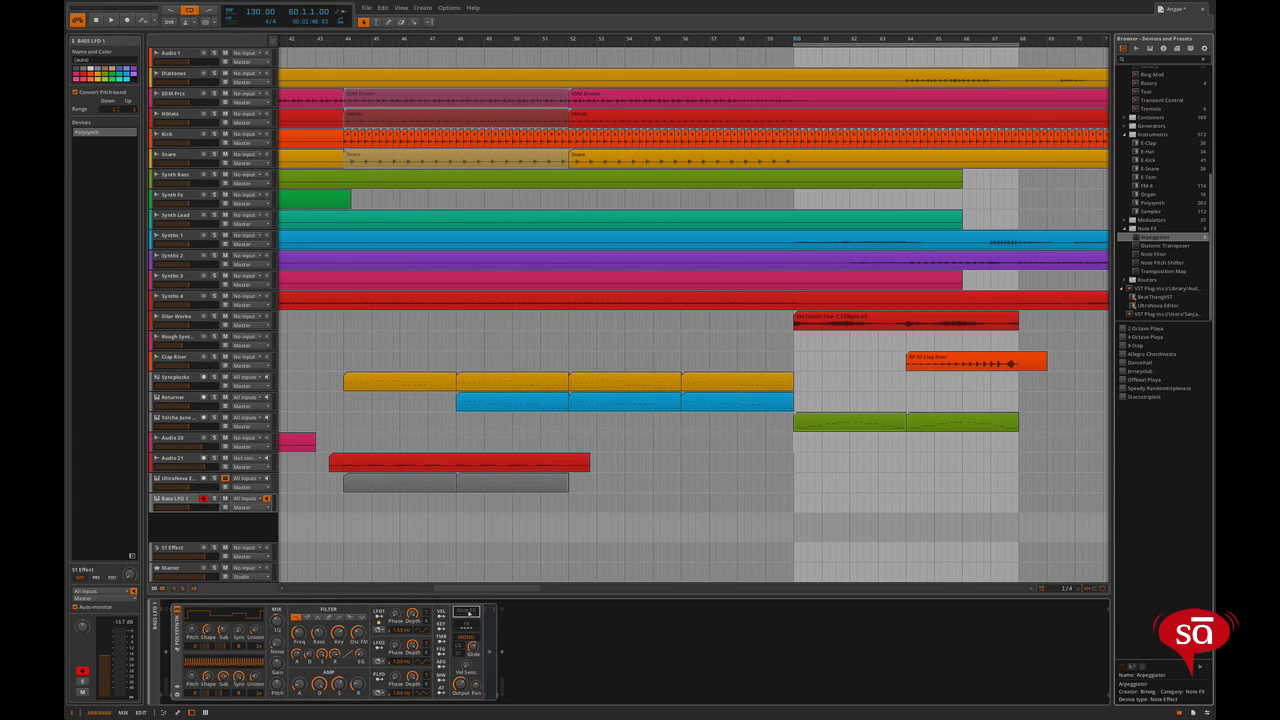
{"action": "left_click_drag", "start_coordinate": [466, 612], "coordinate": [467, 612]}
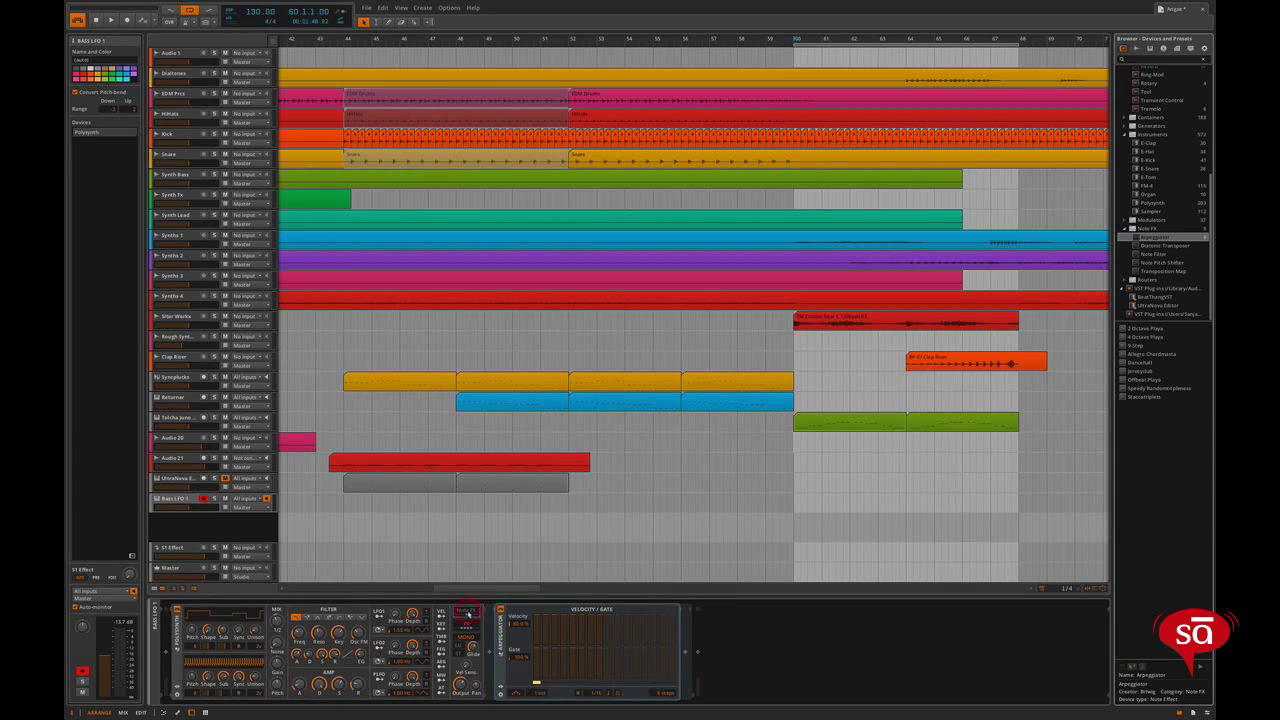
Save the arpeggiated bass chain to the library as a Bass preset with the seq tag.
{"action": "left_click", "coordinate": [598, 695]}
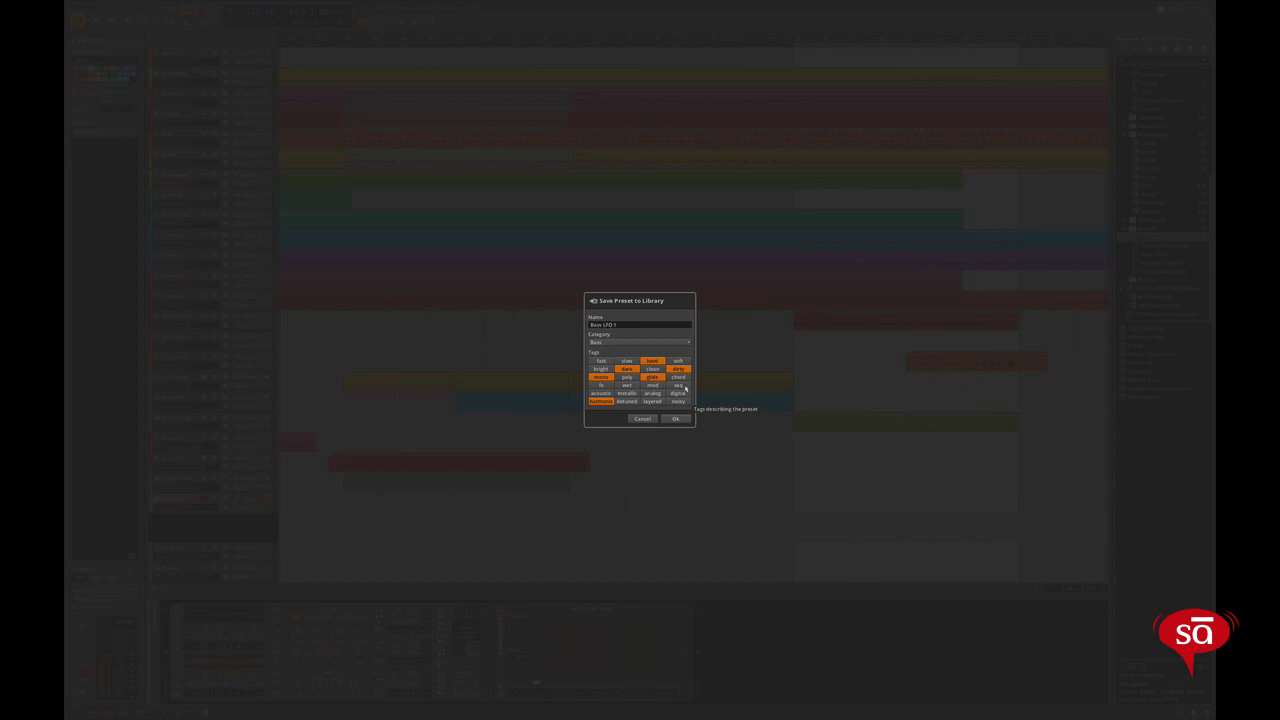
{"action": "left_click", "coordinate": [680, 386]}
{"action": "left_click", "coordinate": [677, 419]}
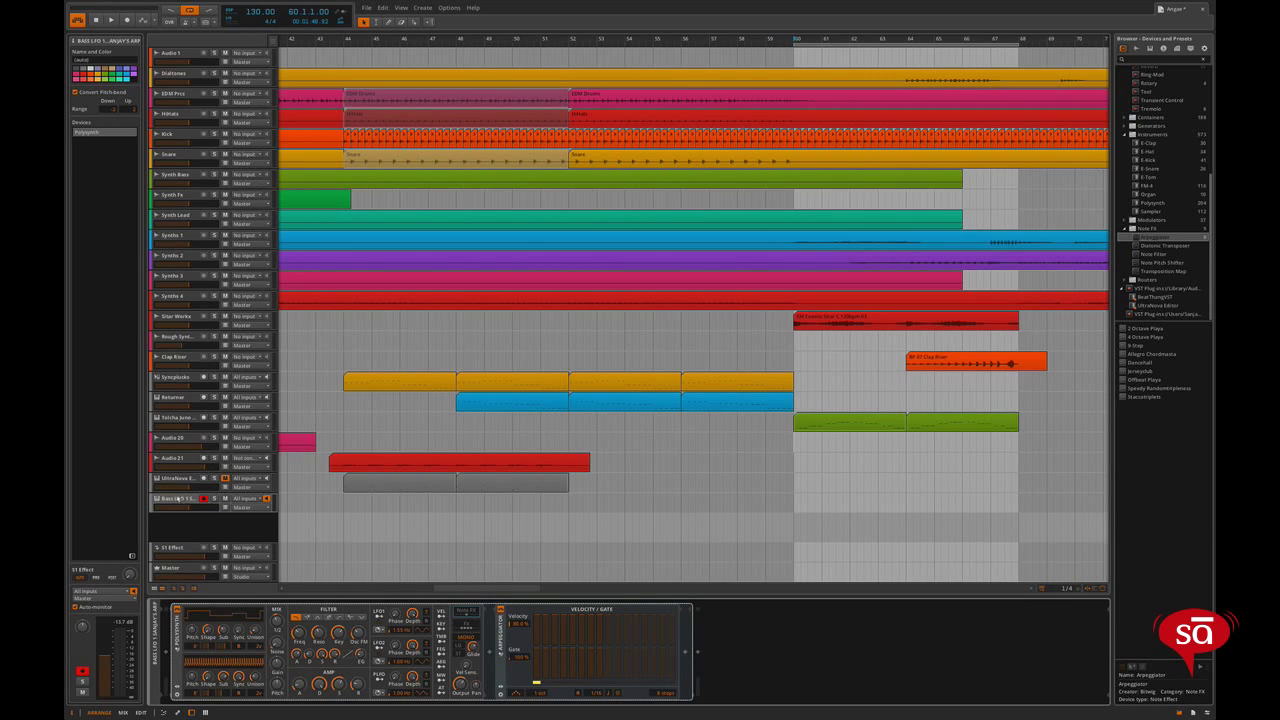
Delete the bass track and recreate it by dragging the saved Polysynth arp preset into the track list.
{"action": "left_click", "coordinate": [178, 503]}
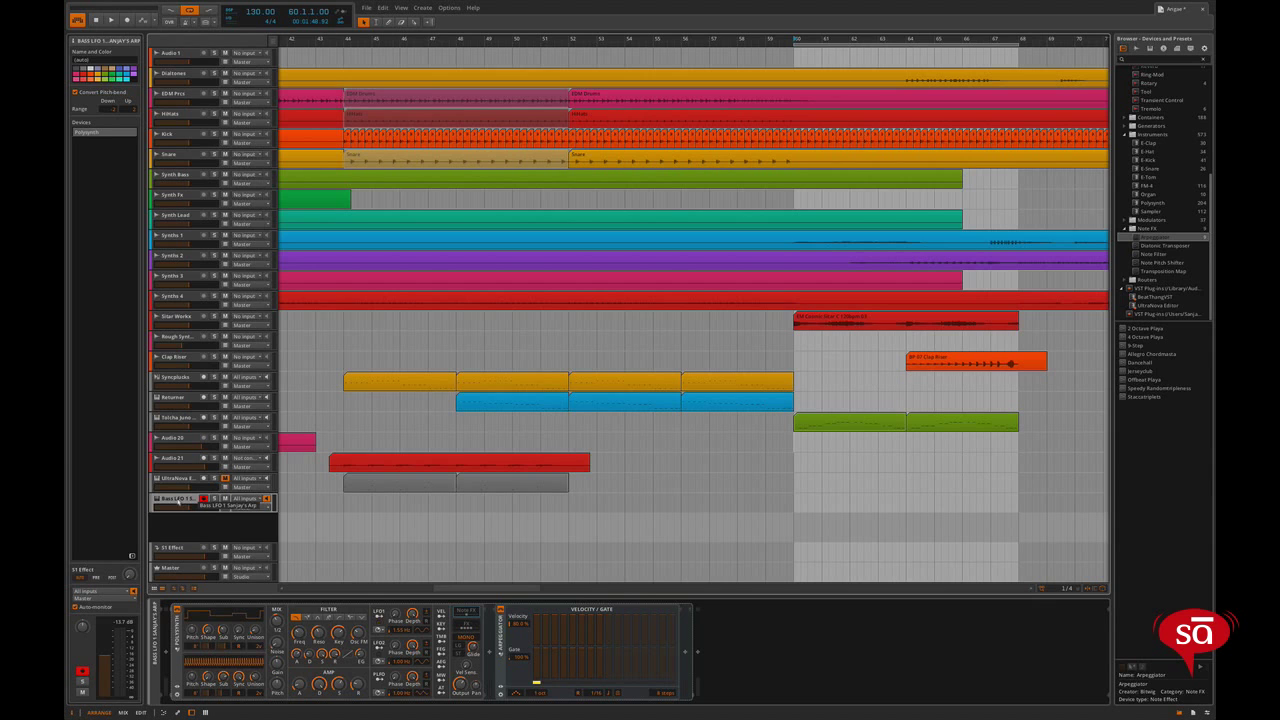
{"action": "key", "text": "Delete"}
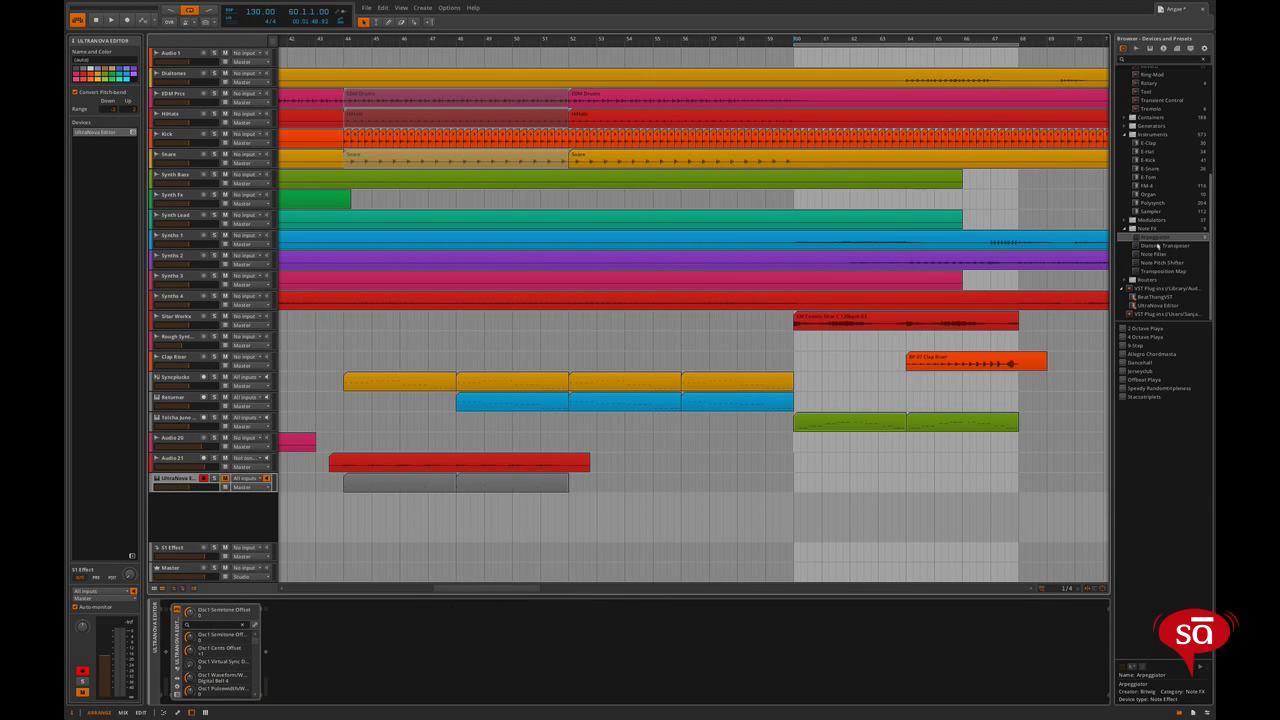
{"action": "left_click", "coordinate": [1152, 202]}
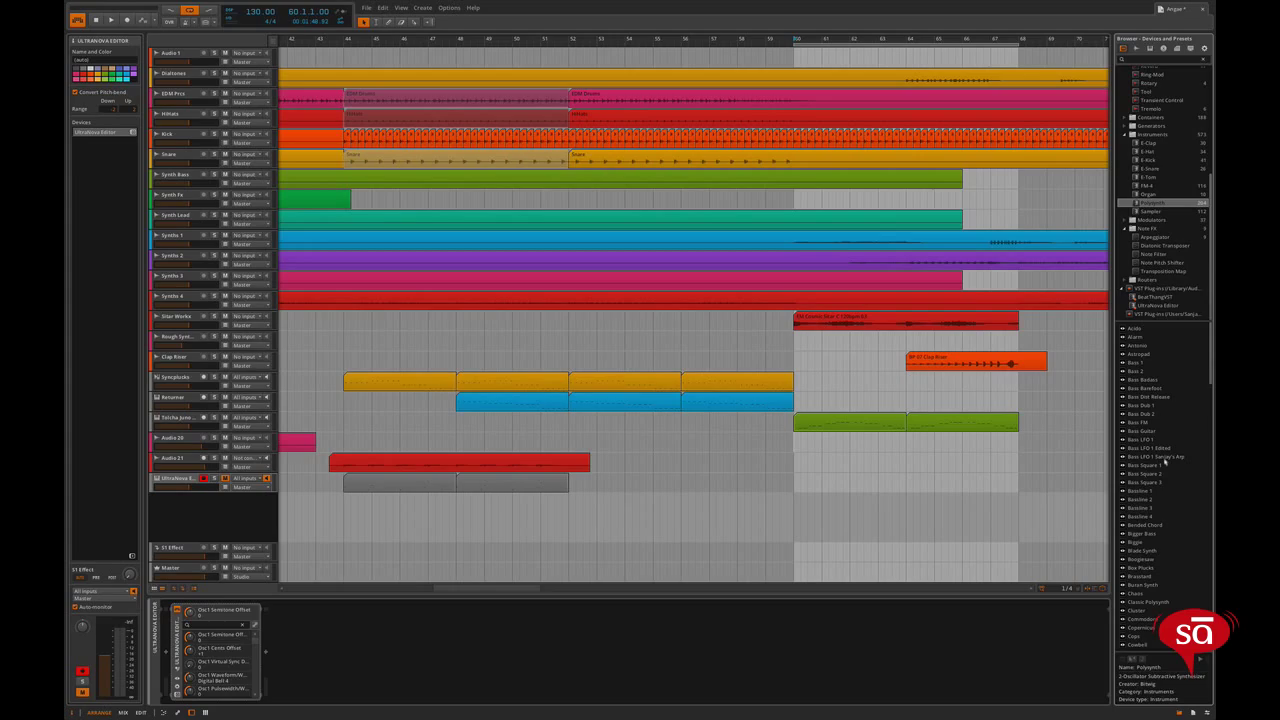
{"action": "left_click", "coordinate": [1162, 457]}
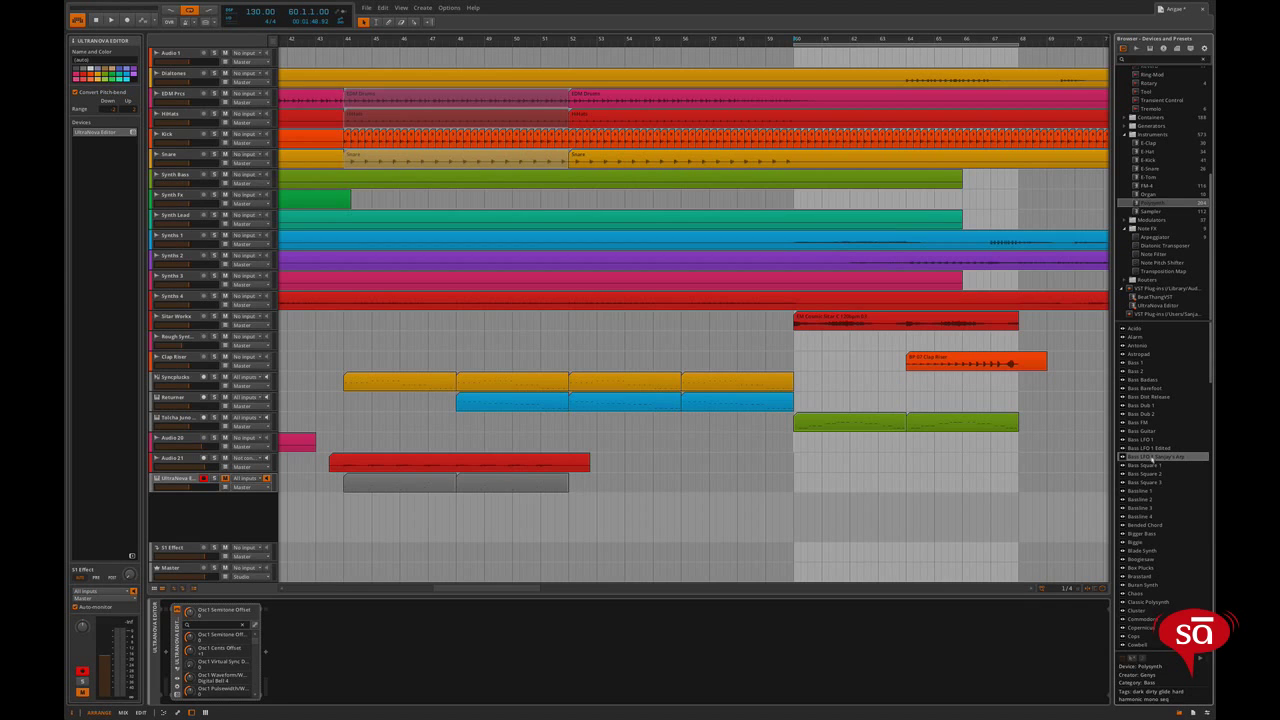
{"action": "left_click_drag", "start_coordinate": [1152, 457], "coordinate": [194, 509]}
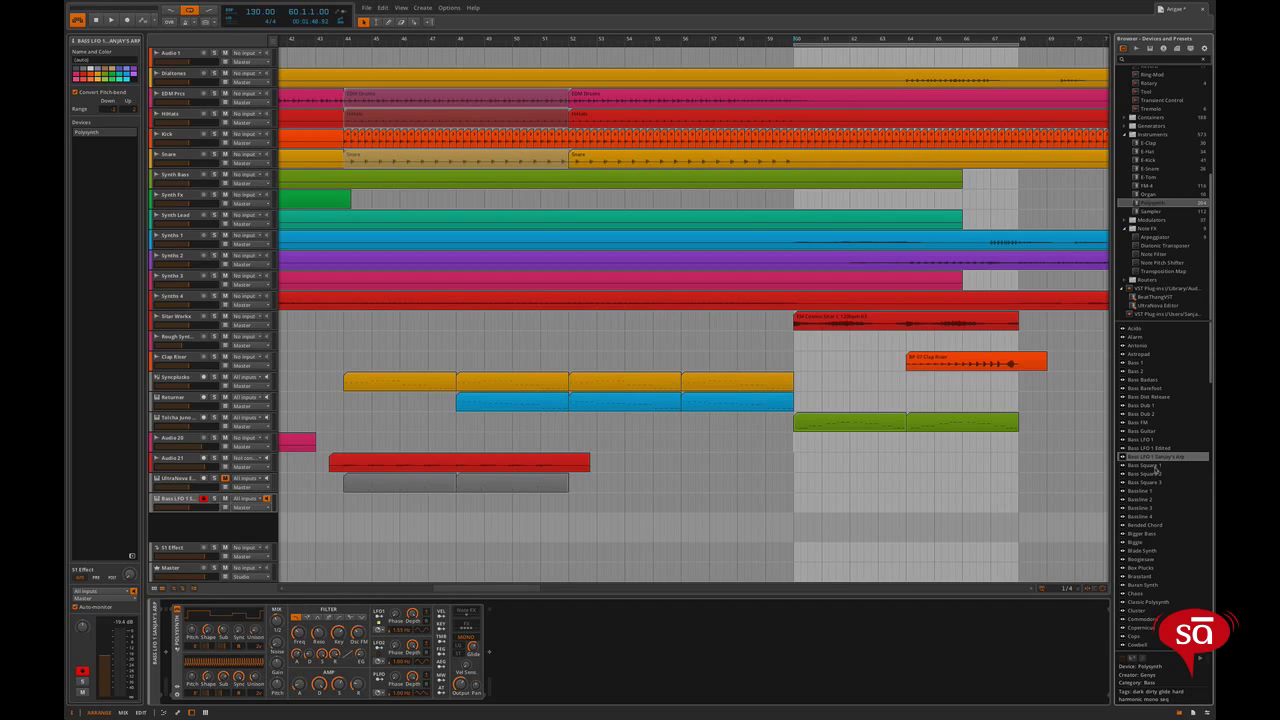
Audition the Tolcha Juno Short clips, soloing then unsoloing the track, and select the bars 64–68 clip.
{"action": "left_click", "coordinate": [797, 424]}
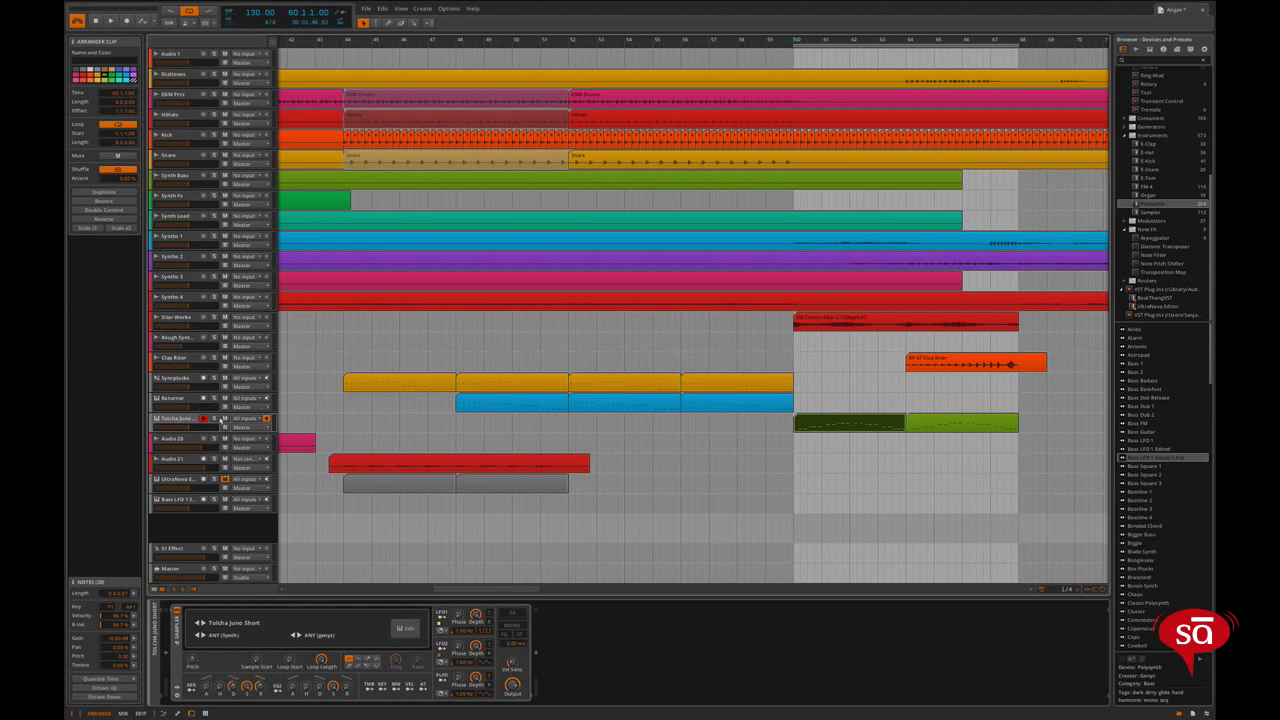
{"action": "key", "text": "space"}
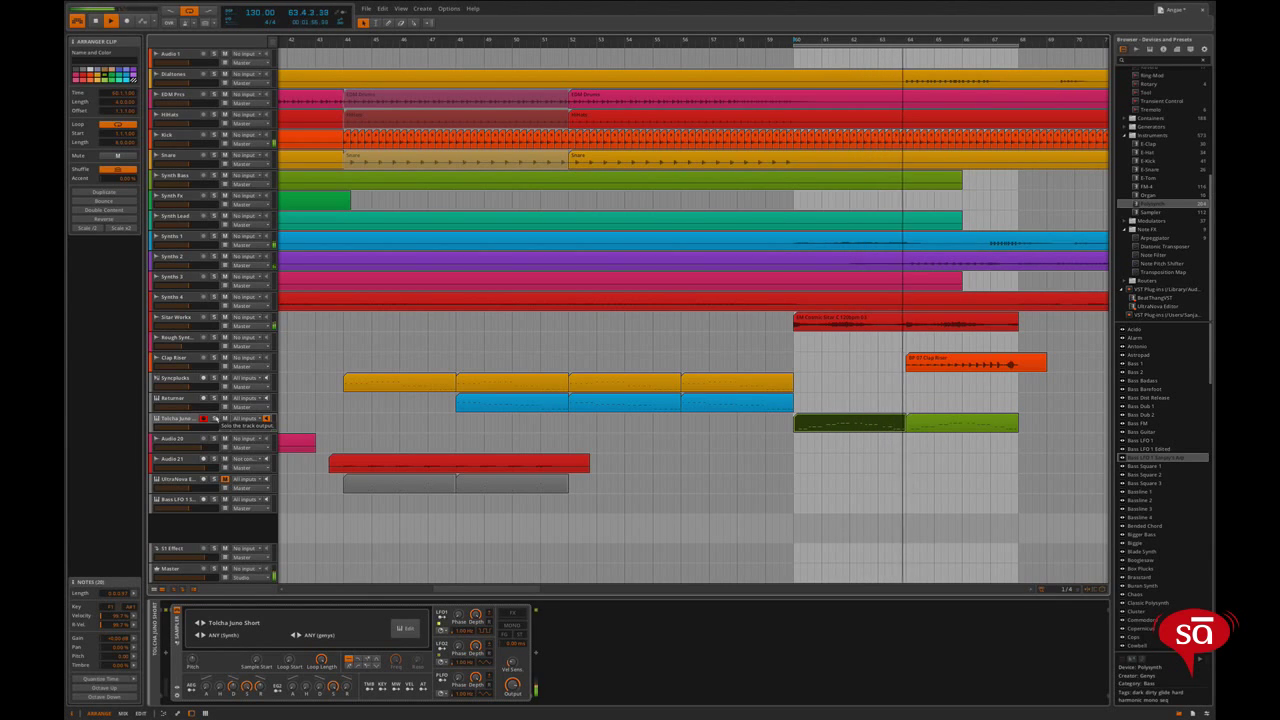
{"action": "left_click", "coordinate": [213, 418]}
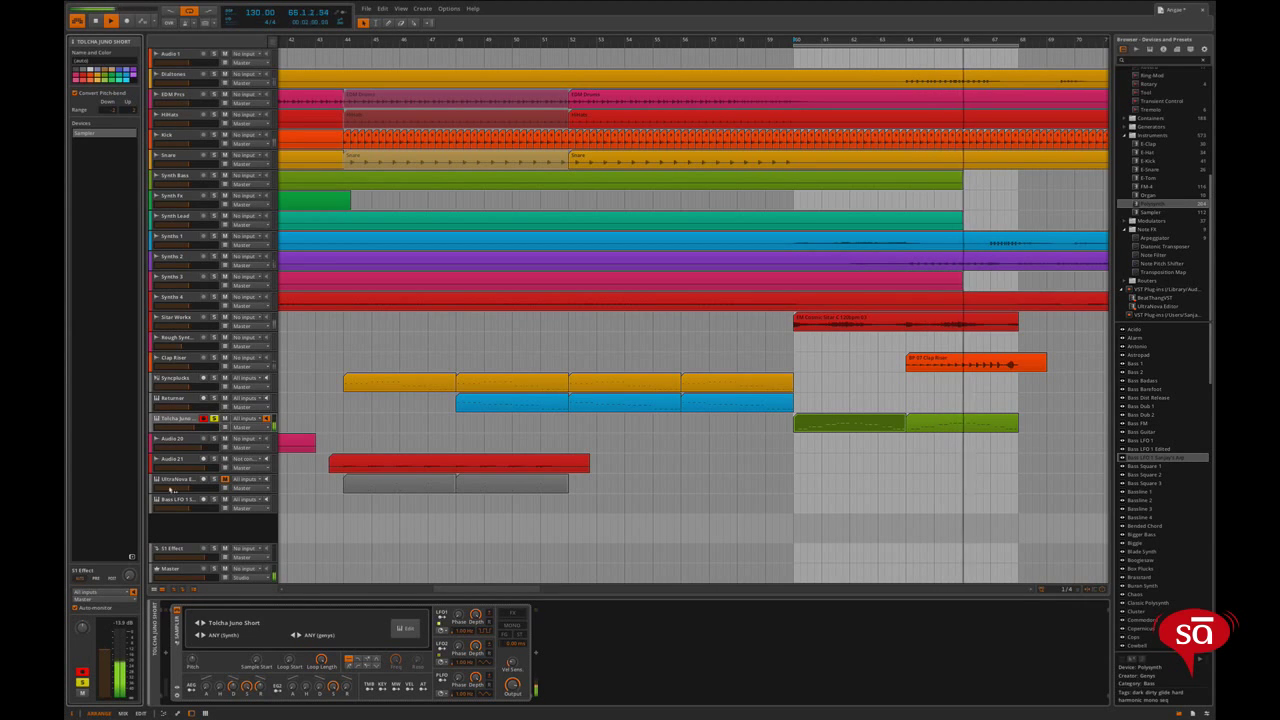
{"action": "left_click", "coordinate": [213, 418]}
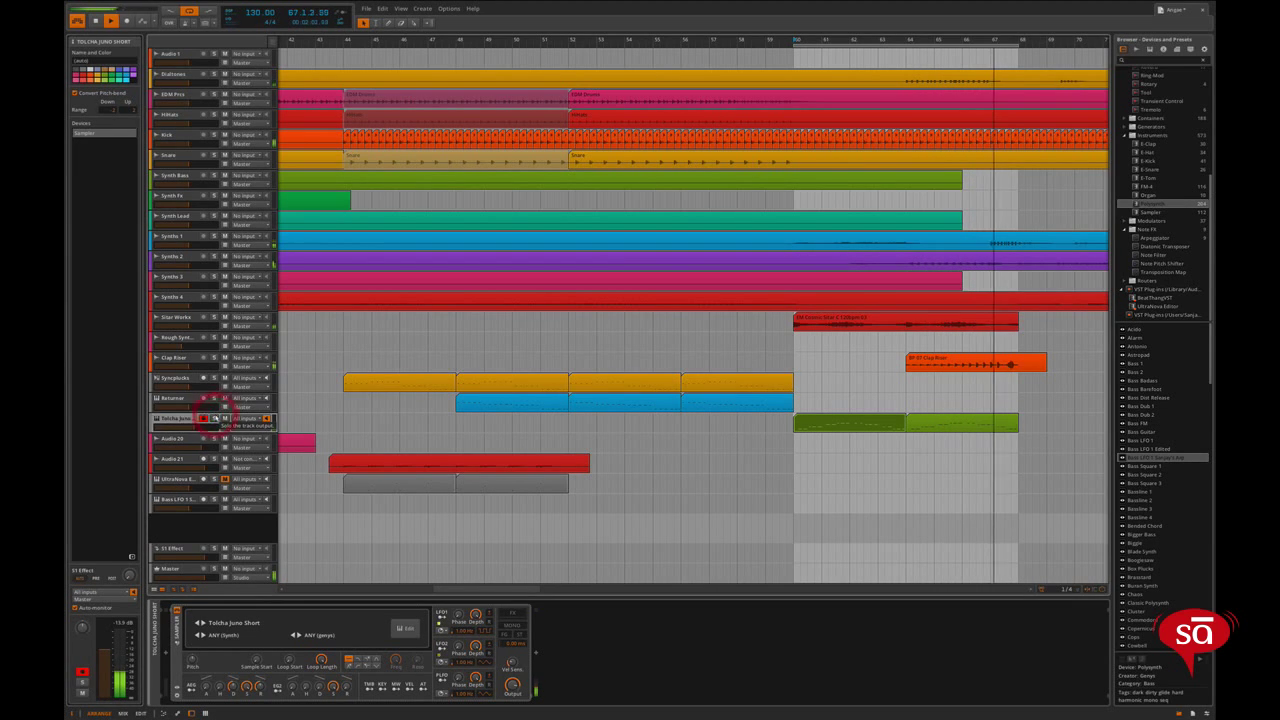
{"action": "key", "text": "space"}
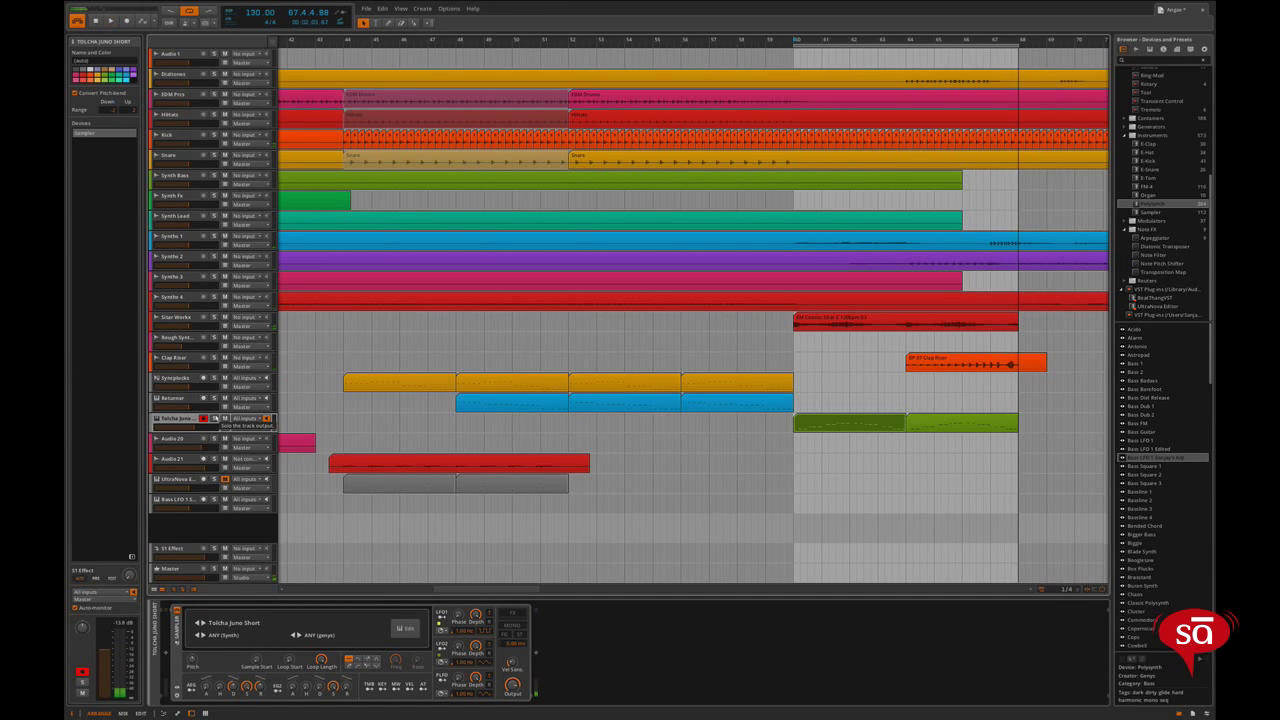
{"action": "left_click", "coordinate": [952, 428]}
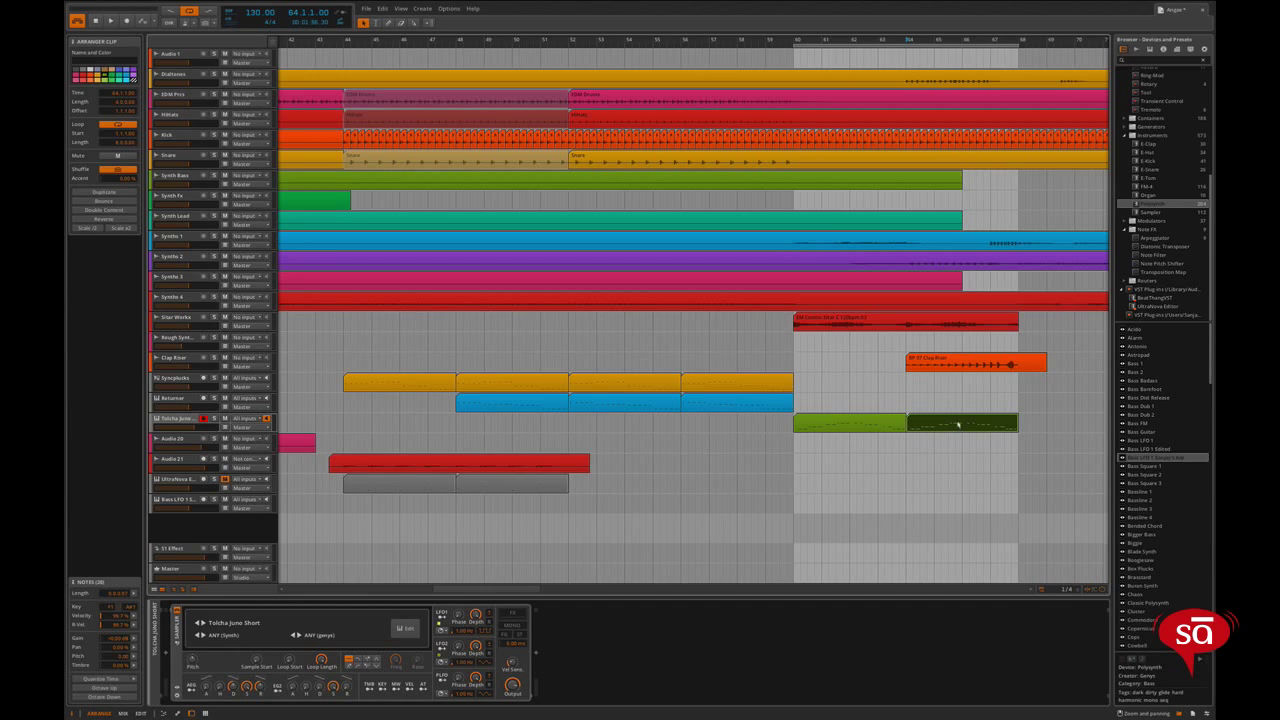
Bounce the bars 64–68 Tolcha Juno clip in place to audio and play it back to check.
{"action": "right_click", "coordinate": [957, 423]}
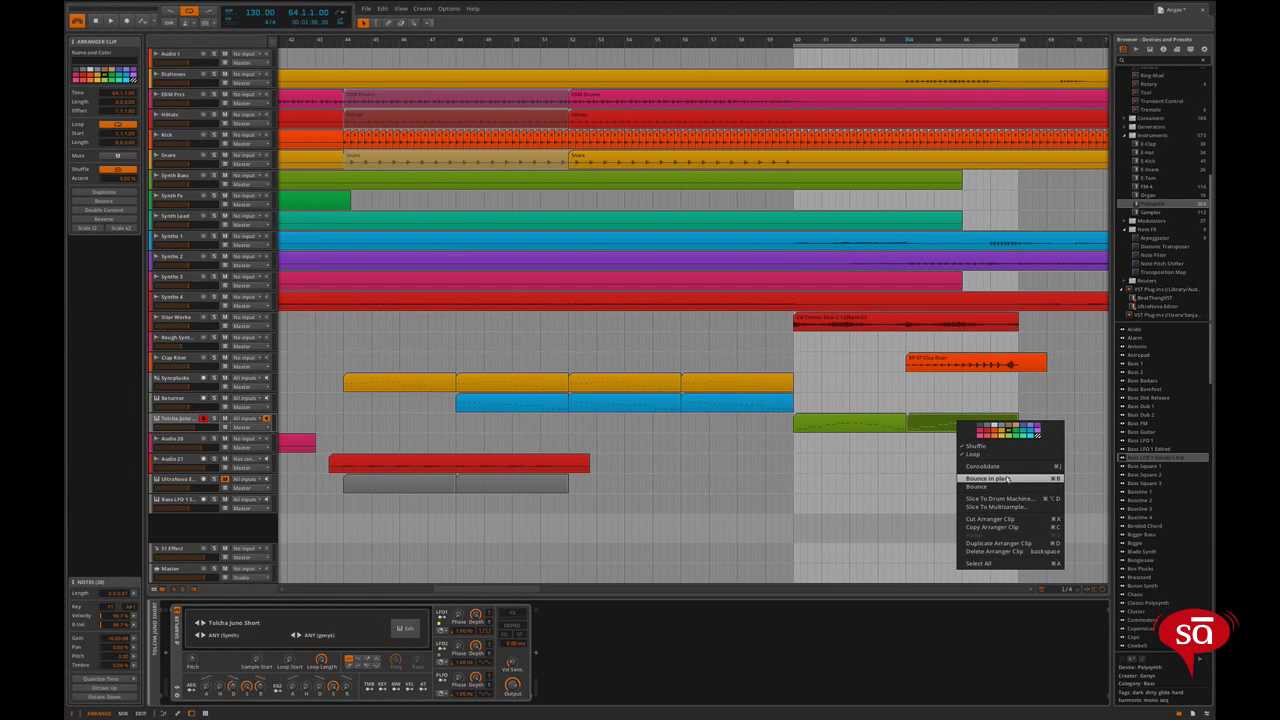
{"action": "left_click", "coordinate": [1007, 480]}
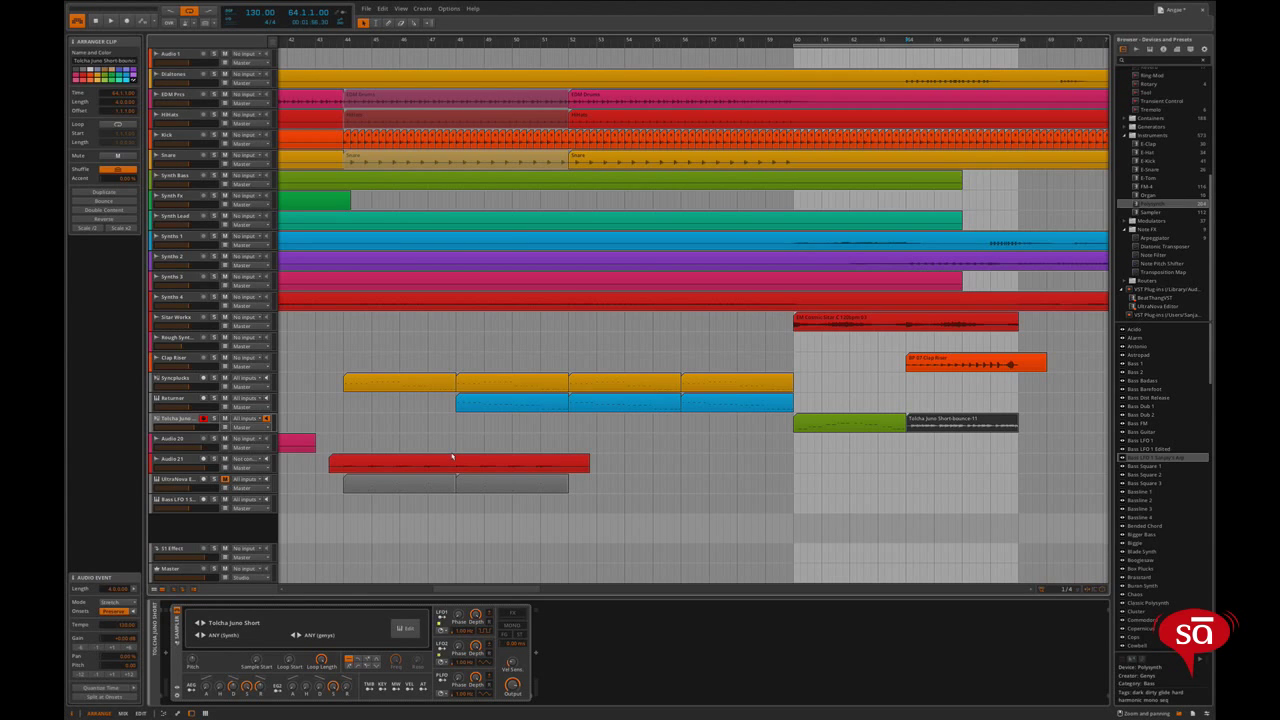
{"action": "left_click", "coordinate": [820, 425]}
{"action": "key", "text": "space"}
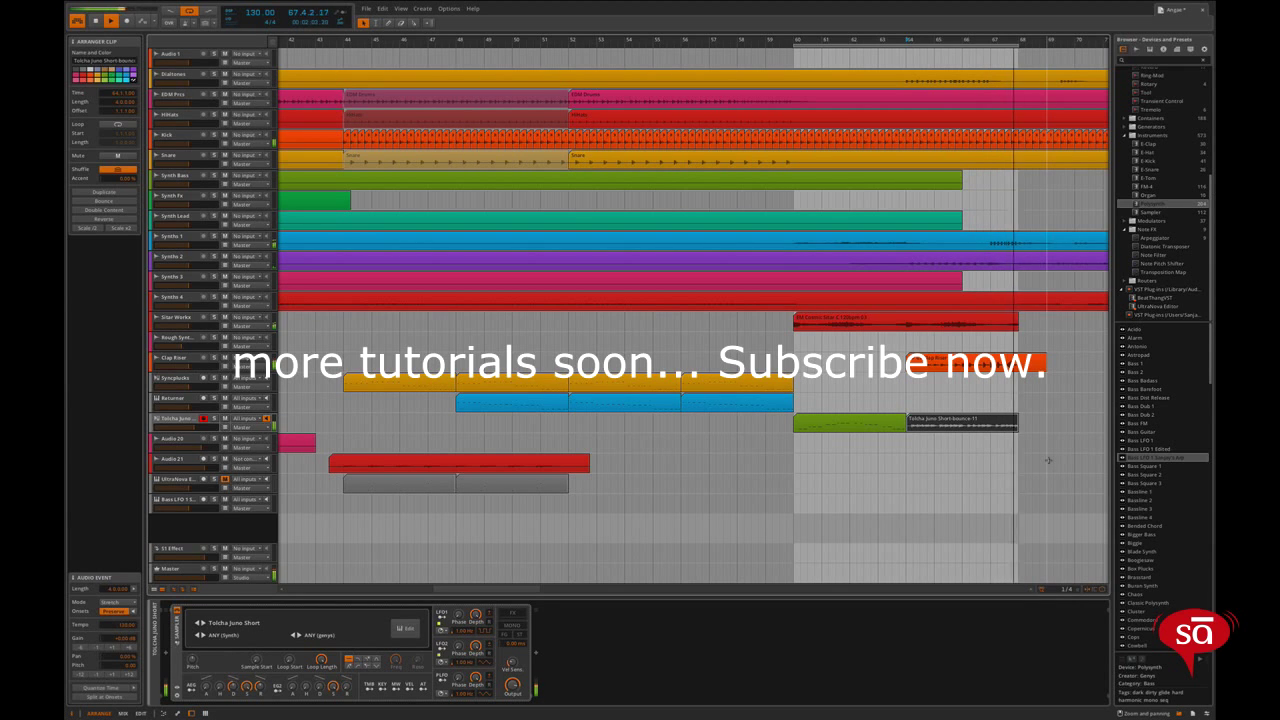
{"action": "key", "text": "space"}
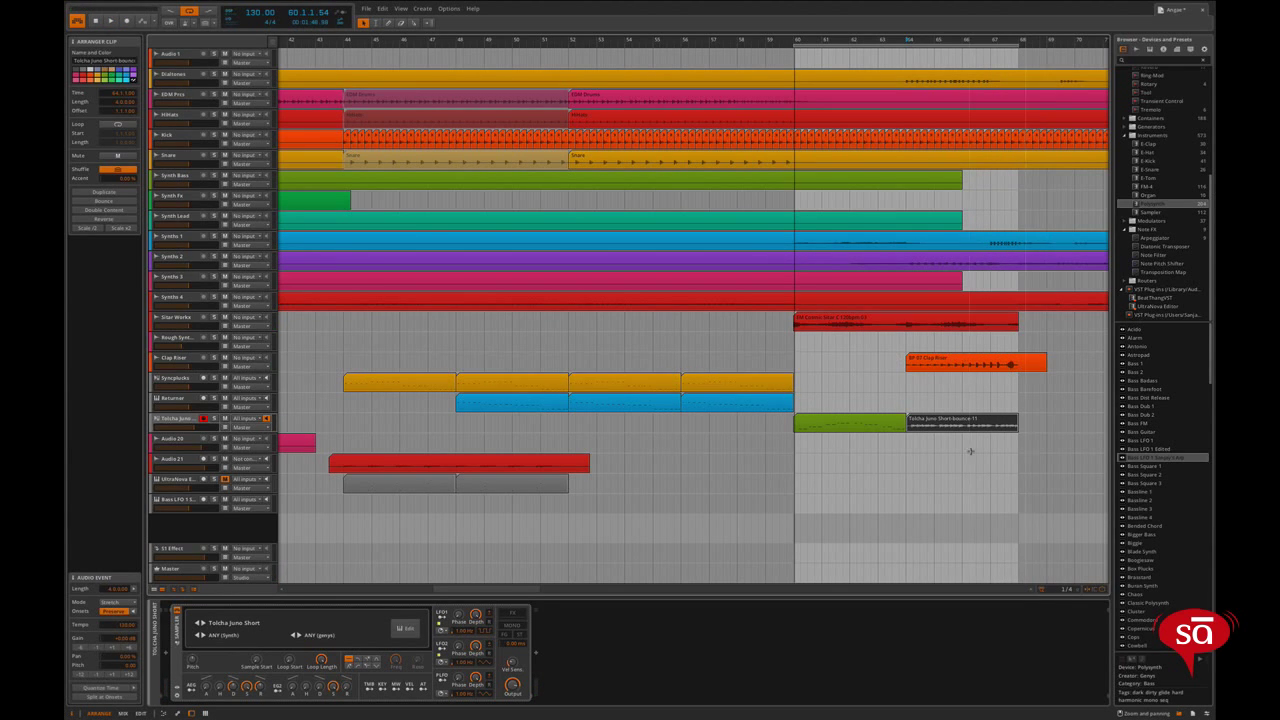